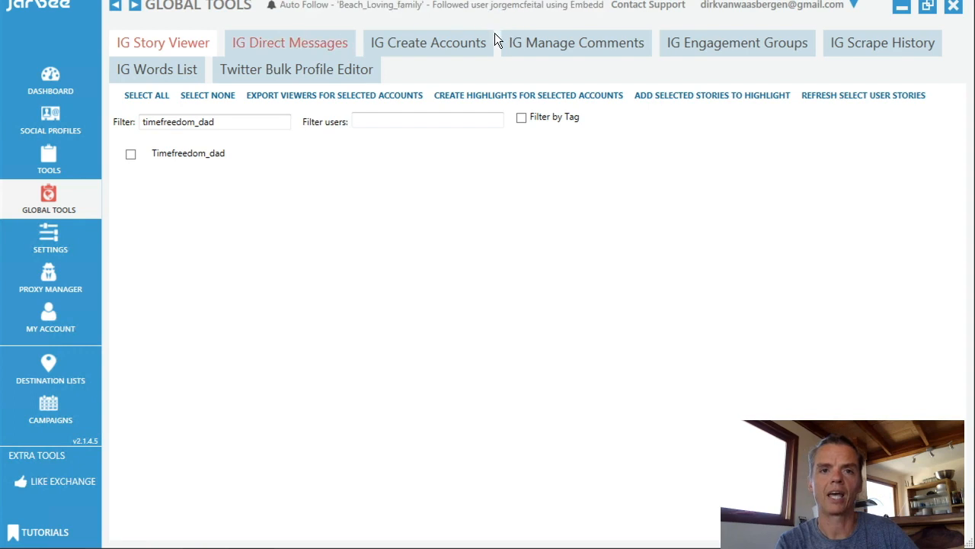
Open the IG Create Accounts tool and switch to the Hushmail browser window.
{"action": "left_click", "coordinate": [429, 42]}
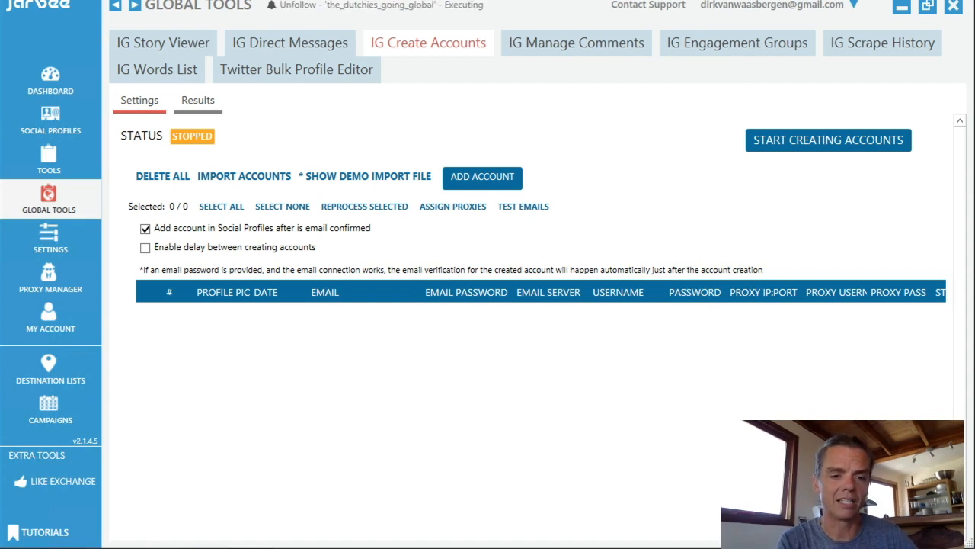
{"action": "key", "text": "alt+Tab"}
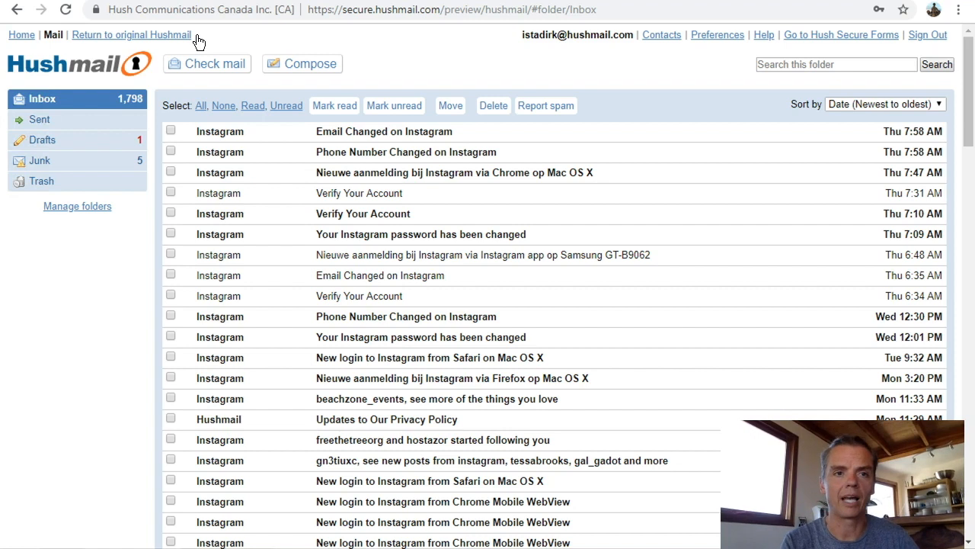
{"action": "left_click", "coordinate": [728, 38]}
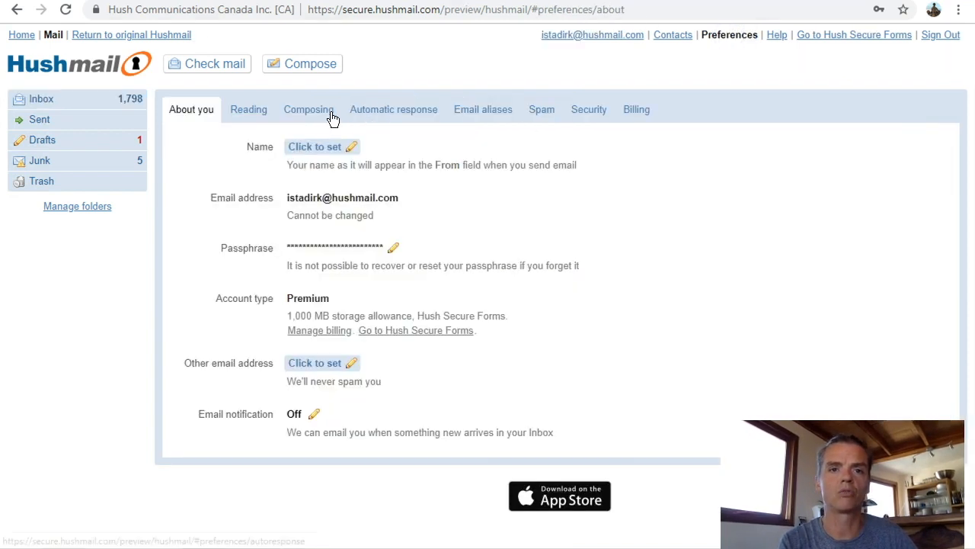
{"action": "left_click", "coordinate": [488, 112]}
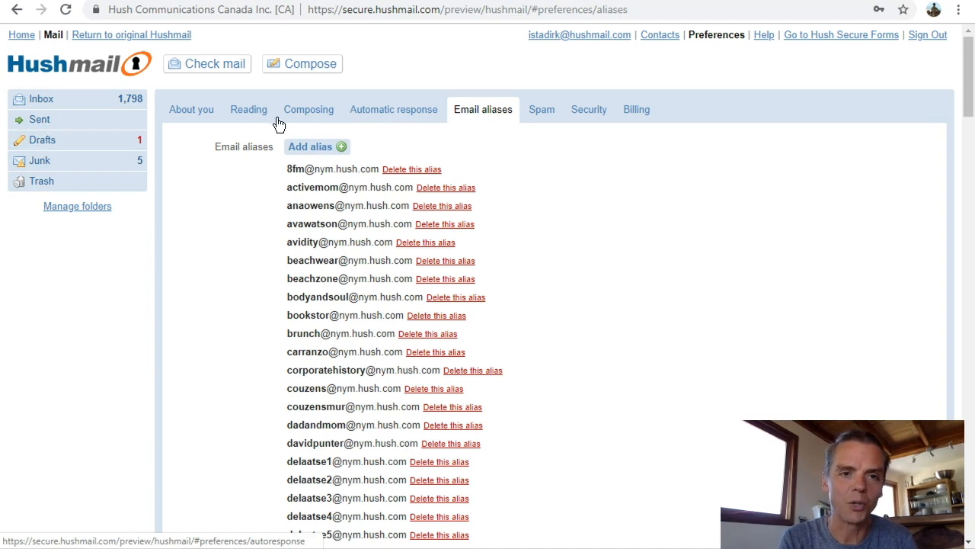
{"action": "left_click", "coordinate": [295, 148]}
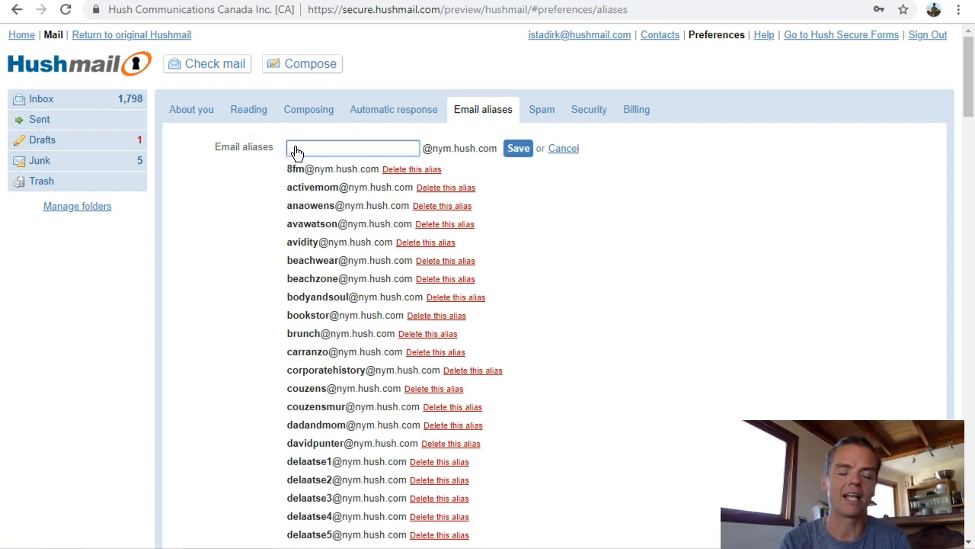
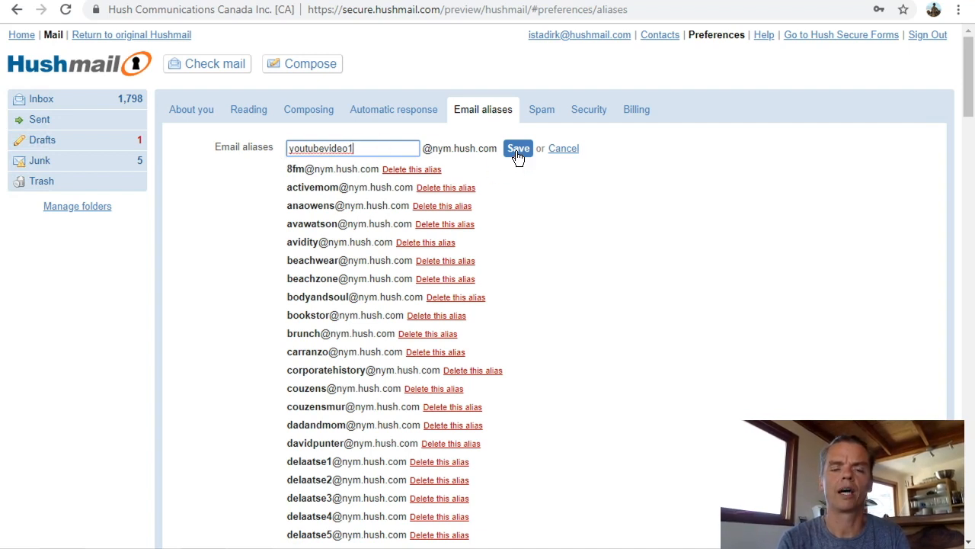
{"action": "left_click_drag", "start_coordinate": [403, 147], "coordinate": [260, 147]}
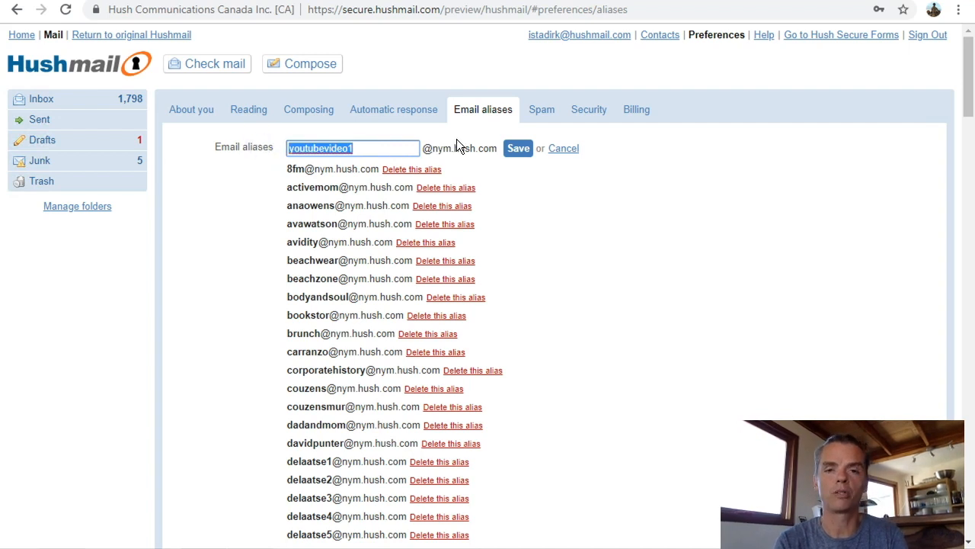
{"action": "left_click", "coordinate": [518, 148]}
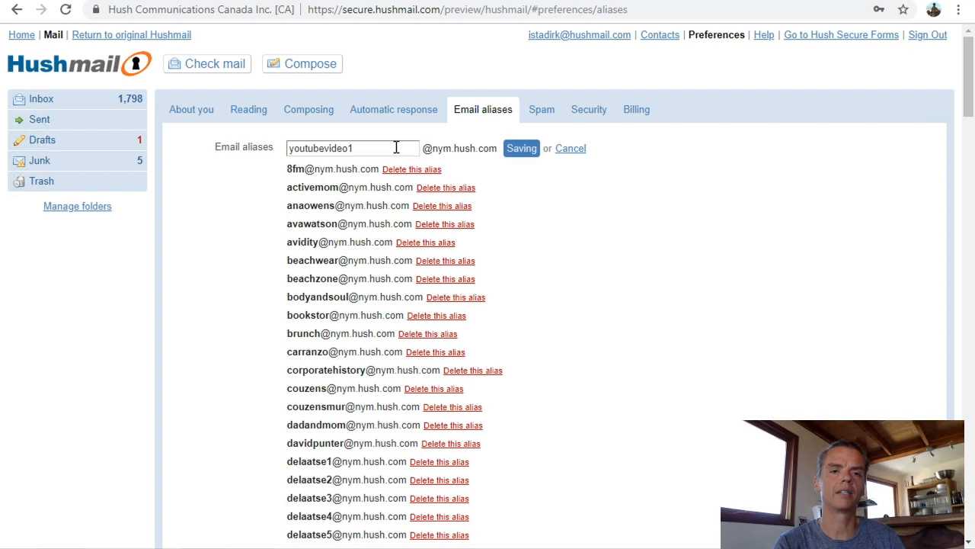
{"action": "left_click", "coordinate": [309, 149]}
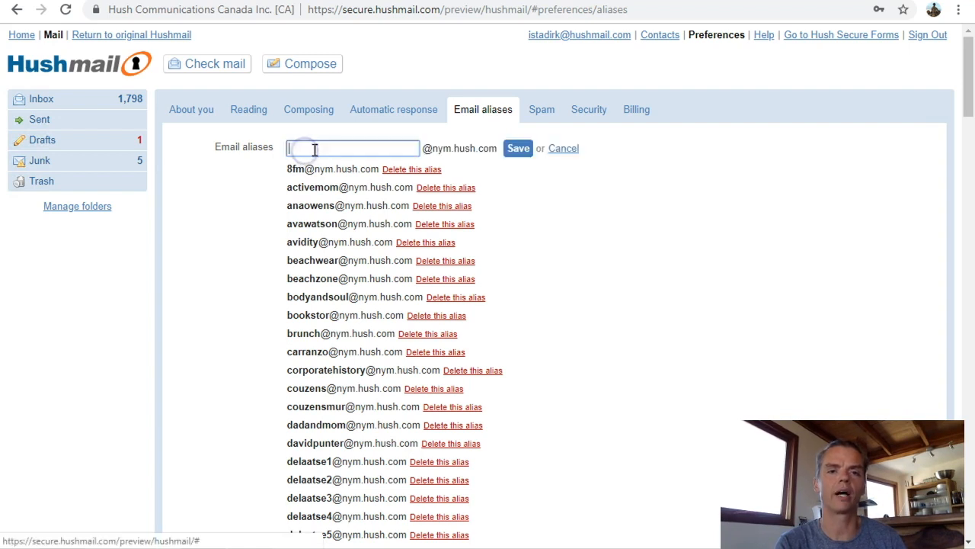
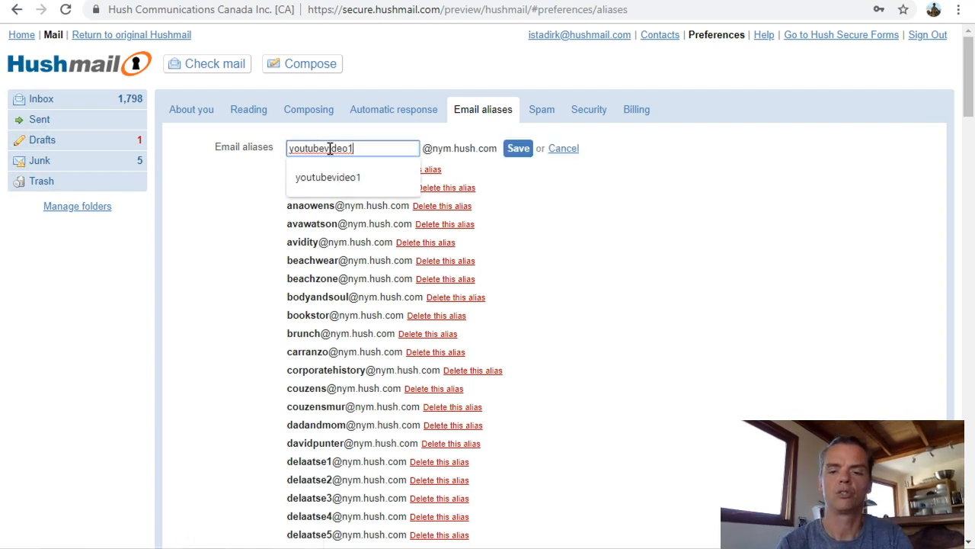
{"action": "type", "text": "2"}
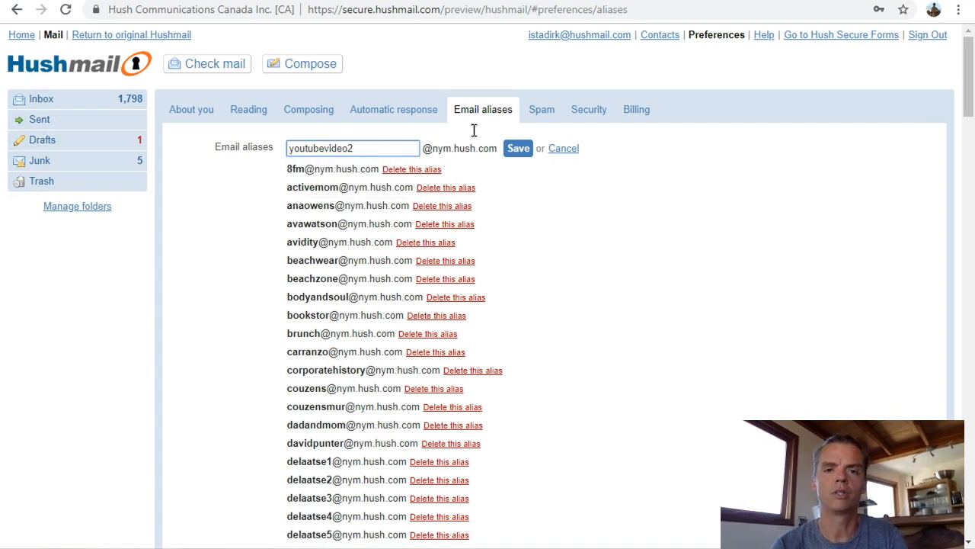
{"action": "left_click", "coordinate": [519, 150]}
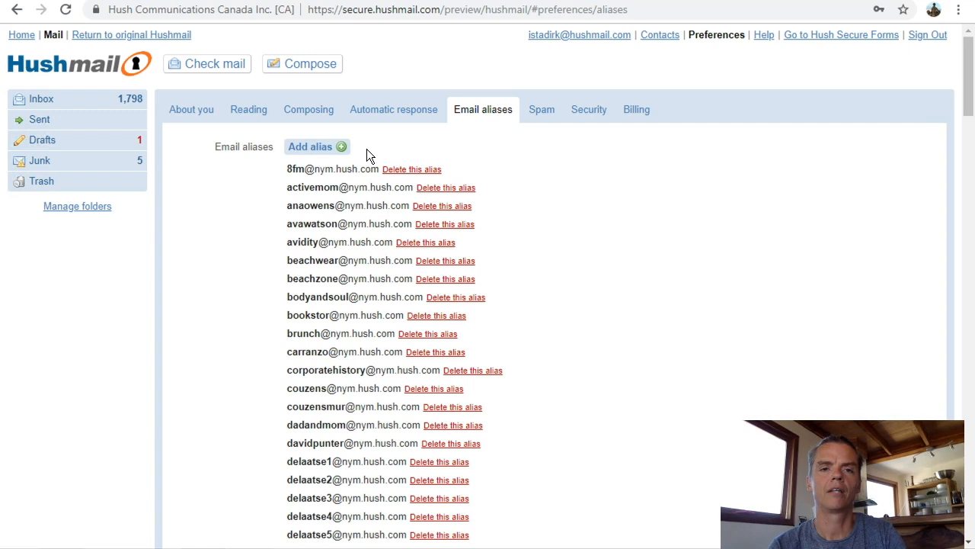
{"action": "left_click", "coordinate": [317, 149]}
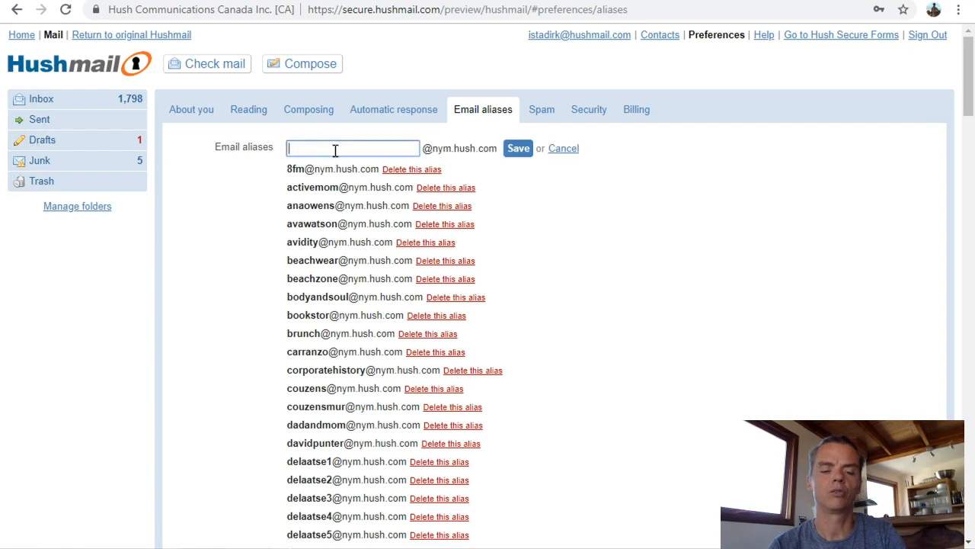
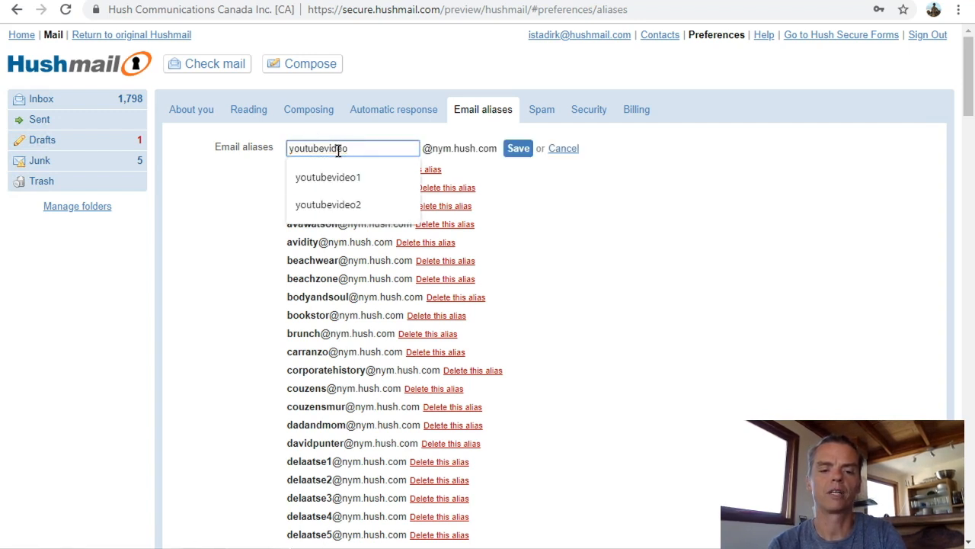
{"action": "type", "text": "3"}
{"action": "left_click", "coordinate": [521, 149]}
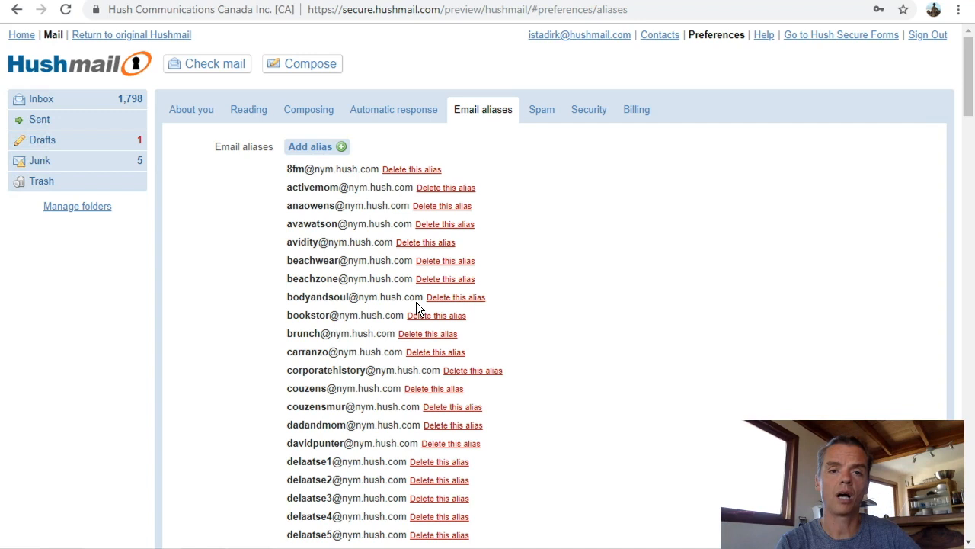
{"action": "scroll", "coordinate": [416, 304], "scroll_direction": "down", "scroll_amount": 20}
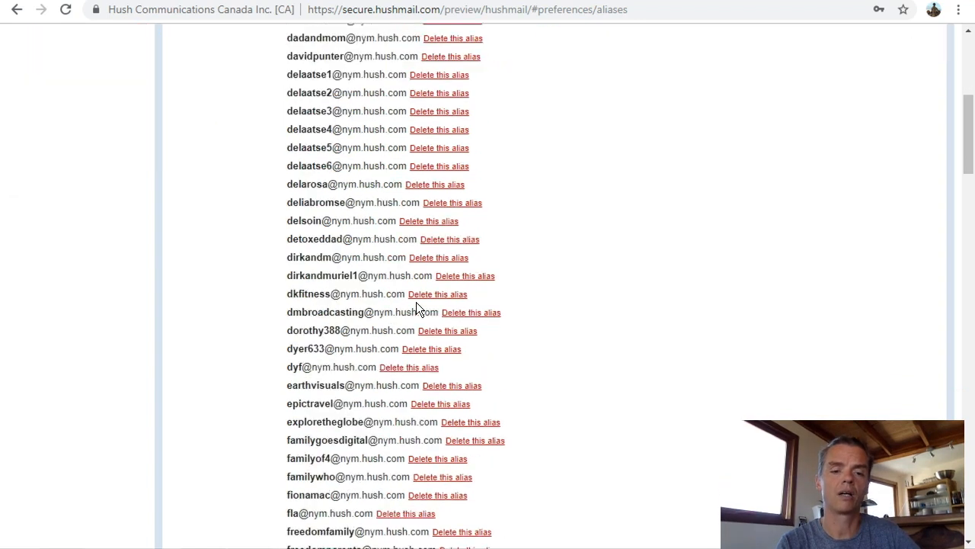
{"action": "scroll", "coordinate": [416, 310], "scroll_direction": "down", "scroll_amount": 5}
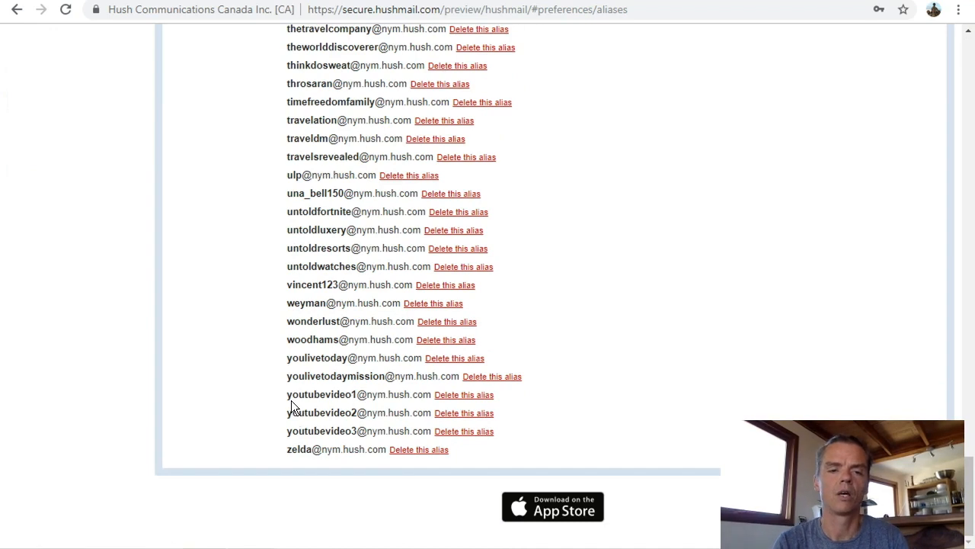
{"action": "left_click_drag", "start_coordinate": [287, 396], "coordinate": [431, 398]}
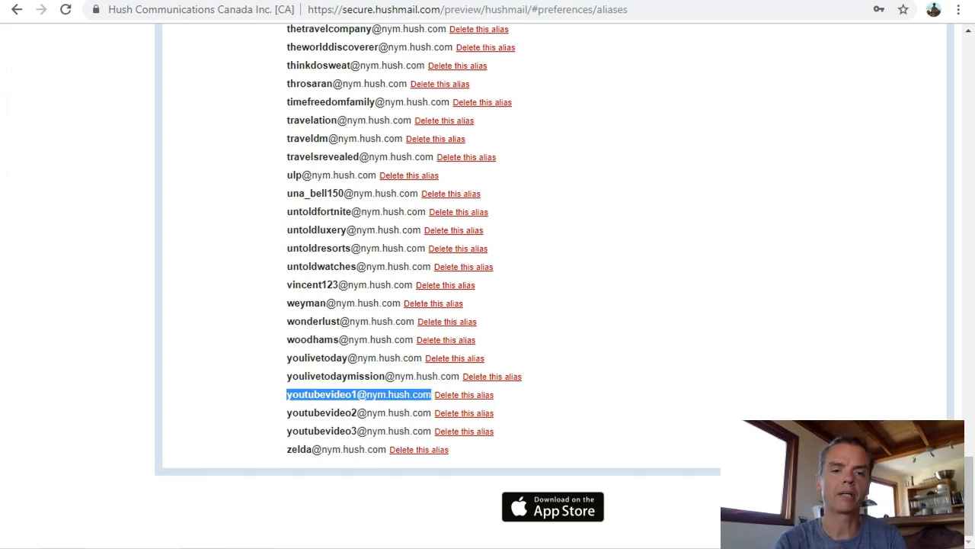
Switch back to the account creator and add three new account rows.
{"action": "key", "text": "alt+Tab"}
{"action": "left_click", "coordinate": [460, 177]}
{"action": "left_click", "coordinate": [460, 177]}
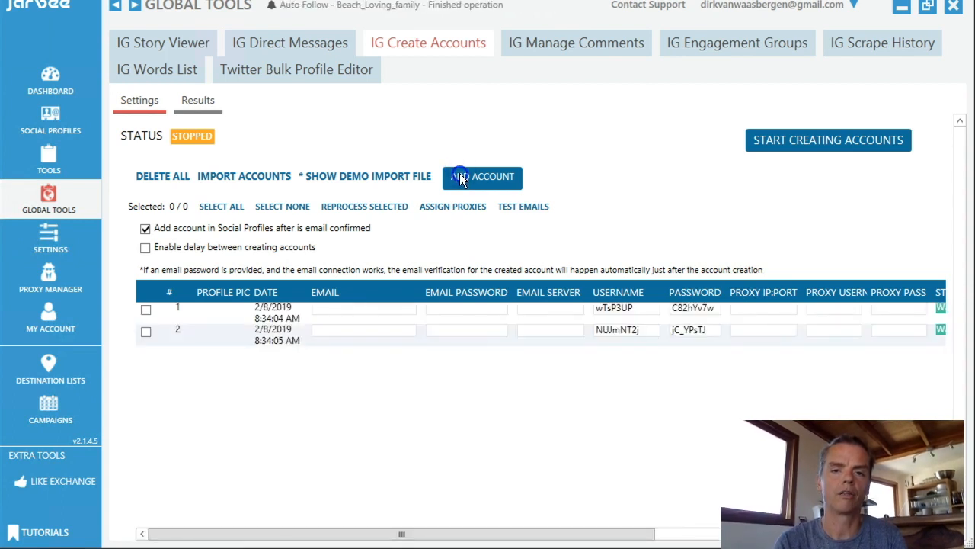
Paste the copied alias address into the email field of all three accounts.
{"action": "left_click", "coordinate": [356, 309]}
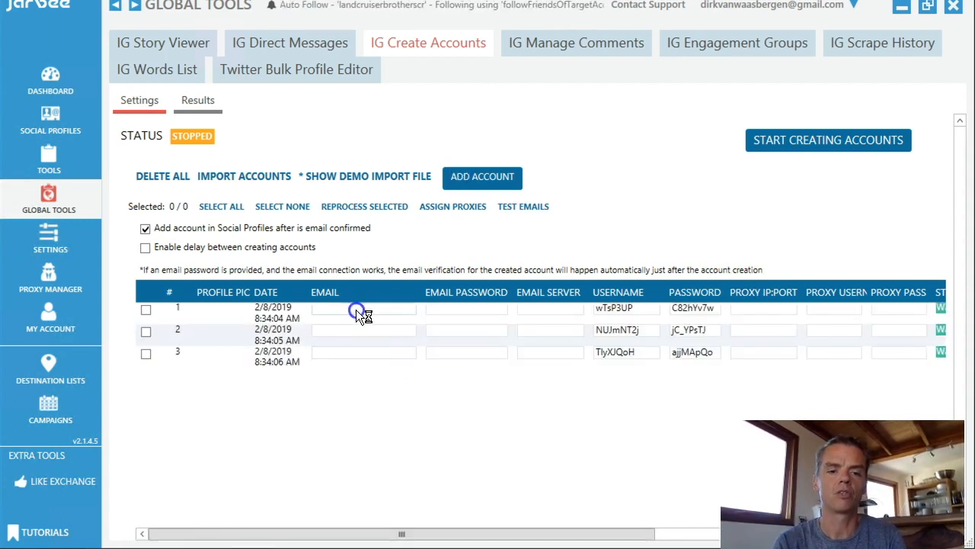
{"action": "key", "text": "ctrl+v"}
{"action": "left_click", "coordinate": [350, 328]}
{"action": "key", "text": "ctrl+v"}
{"action": "left_click", "coordinate": [343, 353]}
{"action": "key", "text": "ctrl+v"}
{"action": "left_click", "coordinate": [346, 330]}
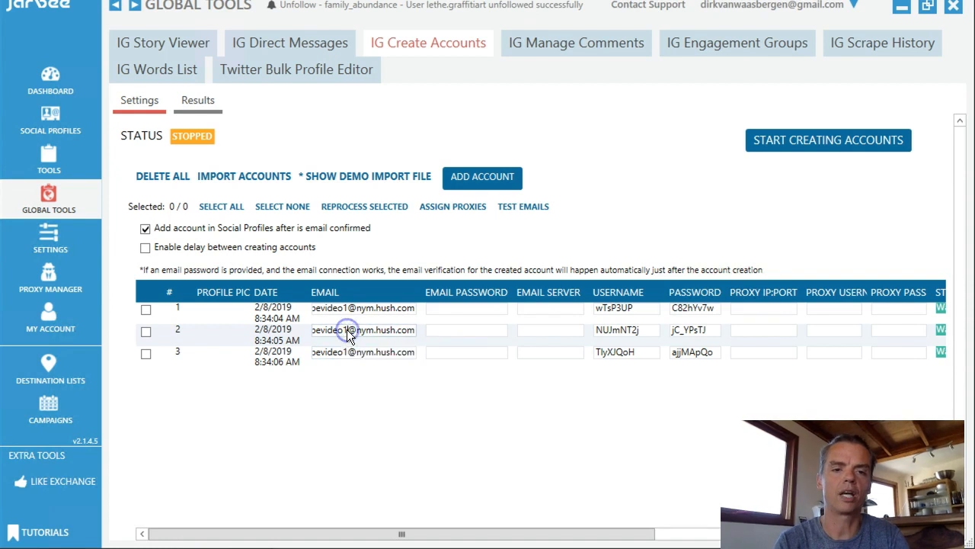
{"action": "key", "text": "BackSpace"}
{"action": "type", "text": "2"}
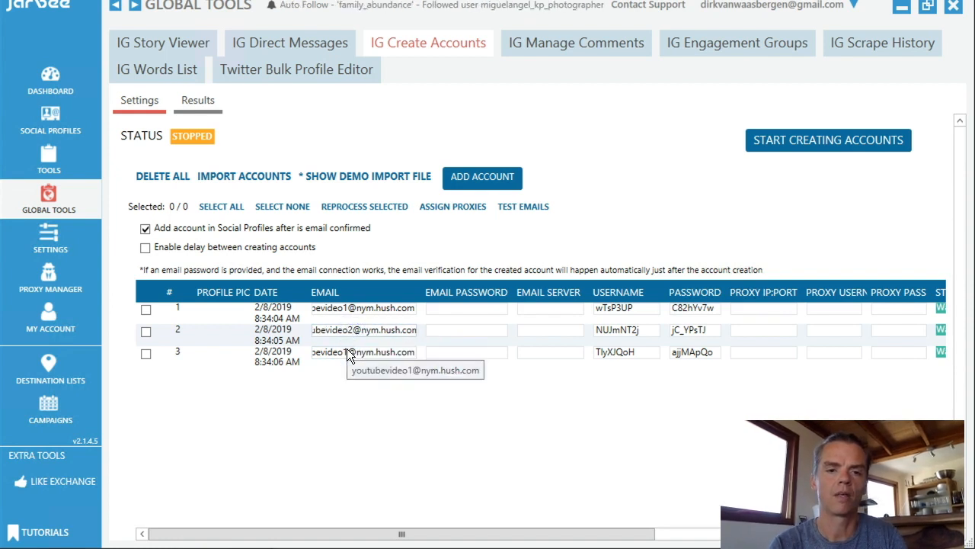
{"action": "left_click", "coordinate": [347, 352]}
{"action": "key", "text": "BackSpace"}
{"action": "type", "text": "3"}
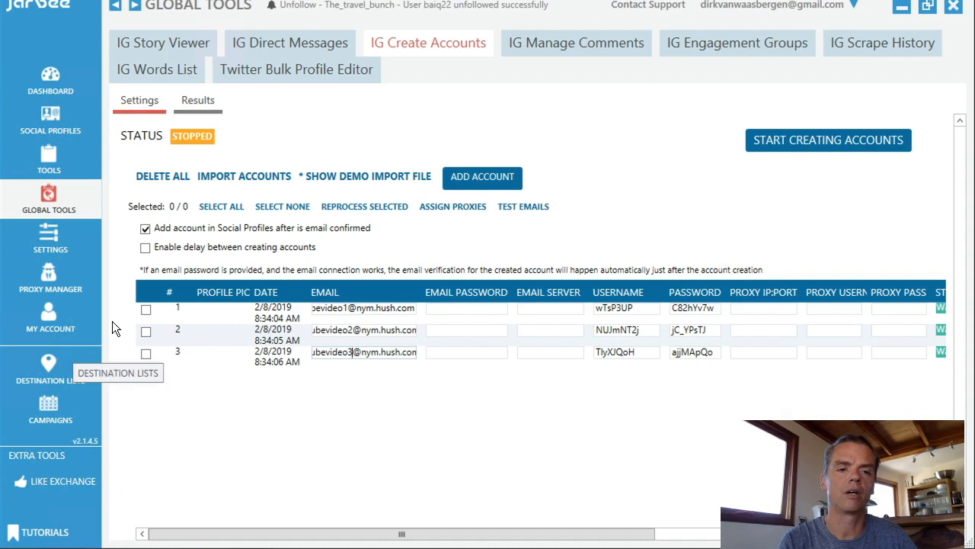
Select all three accounts and assign proxies to them.
{"action": "left_click", "coordinate": [146, 310]}
{"action": "left_click", "coordinate": [147, 331]}
{"action": "left_click", "coordinate": [147, 354]}
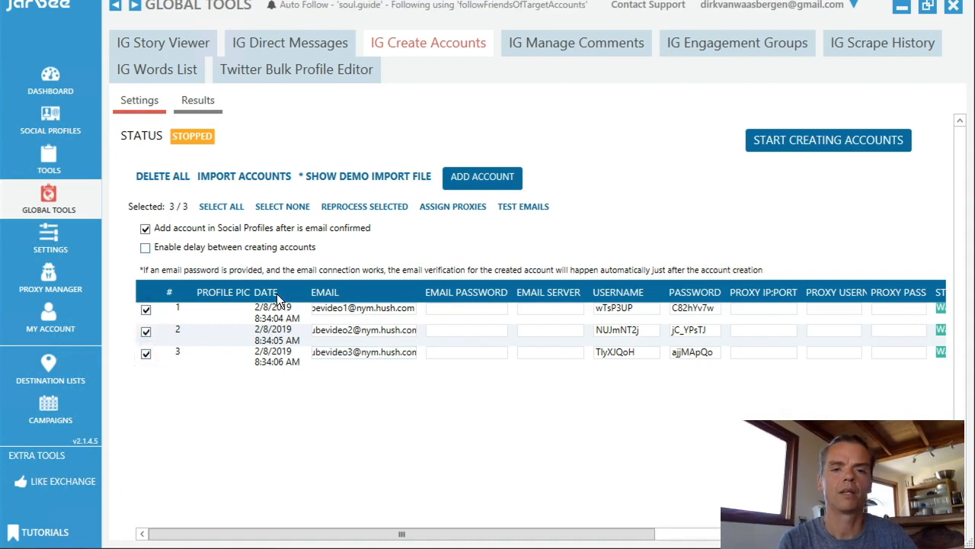
{"action": "left_click", "coordinate": [463, 206]}
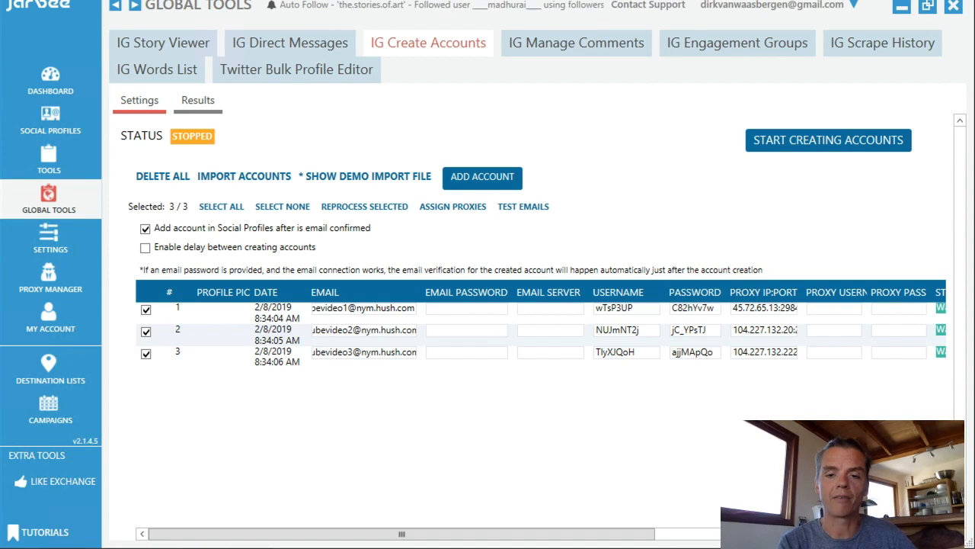
Start creating the accounts and move the opened Instagram client window aside.
{"action": "left_click_drag", "start_coordinate": [645, 536], "coordinate": [917, 533]}
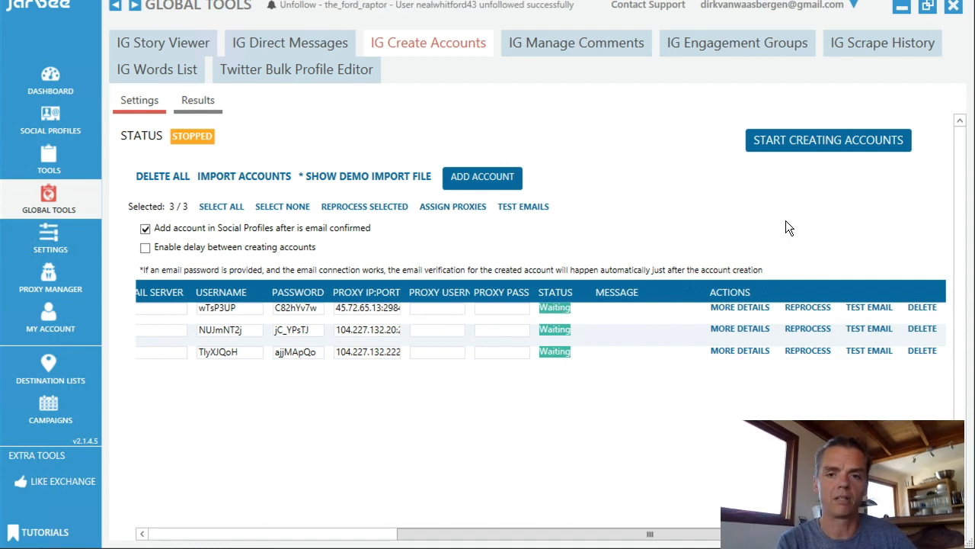
{"action": "left_click", "coordinate": [807, 143]}
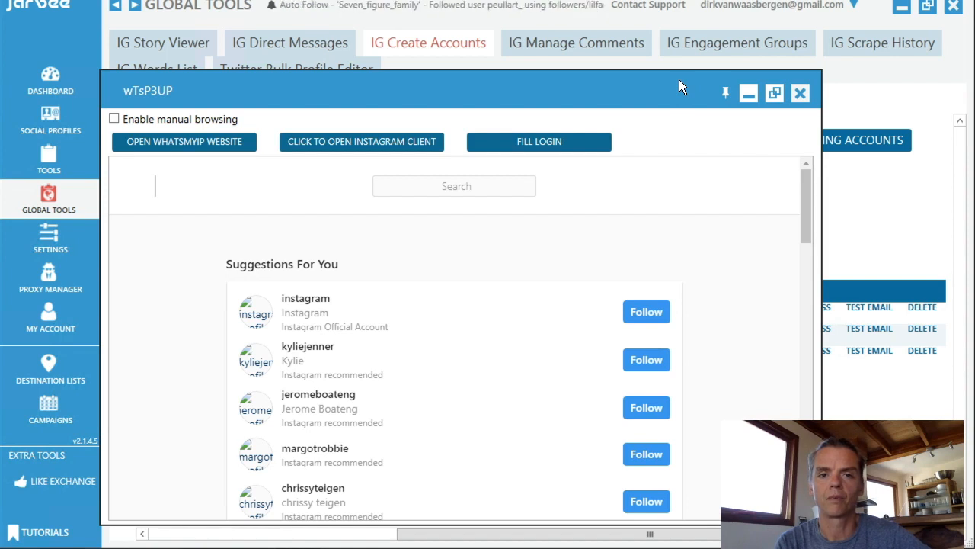
{"action": "left_click_drag", "start_coordinate": [679, 79], "coordinate": [459, 109]}
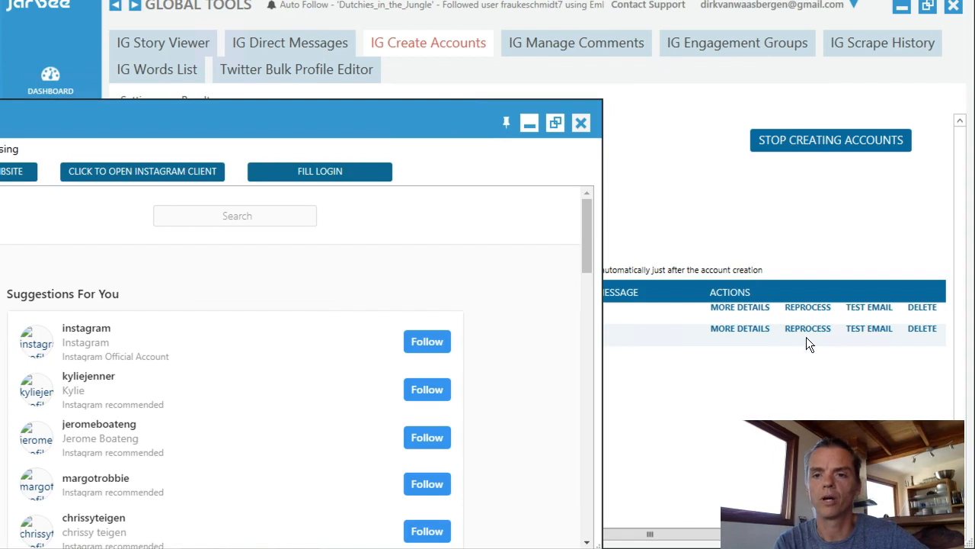
{"action": "left_click", "coordinate": [651, 325]}
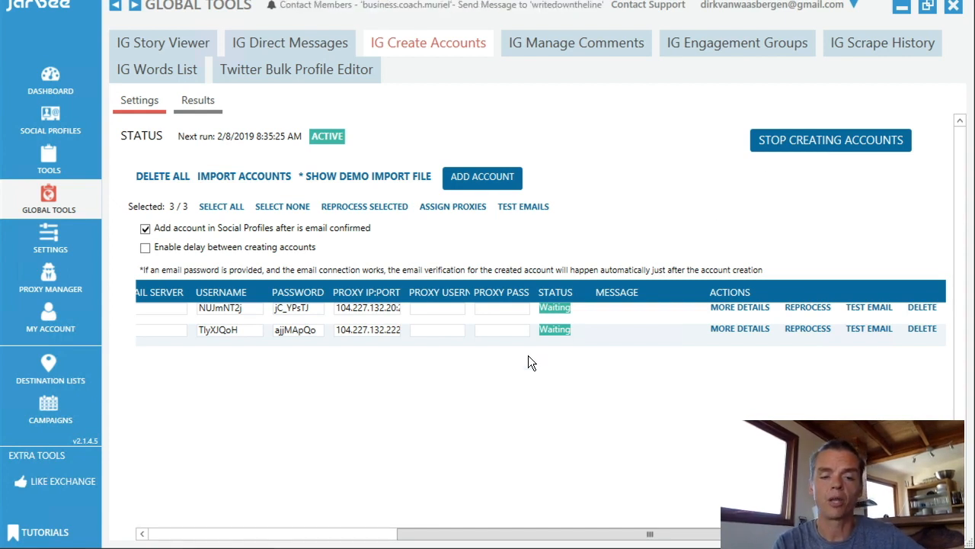
Reprocess the failed account and start account creation again.
{"action": "mouse_move", "coordinate": [90, 547]}
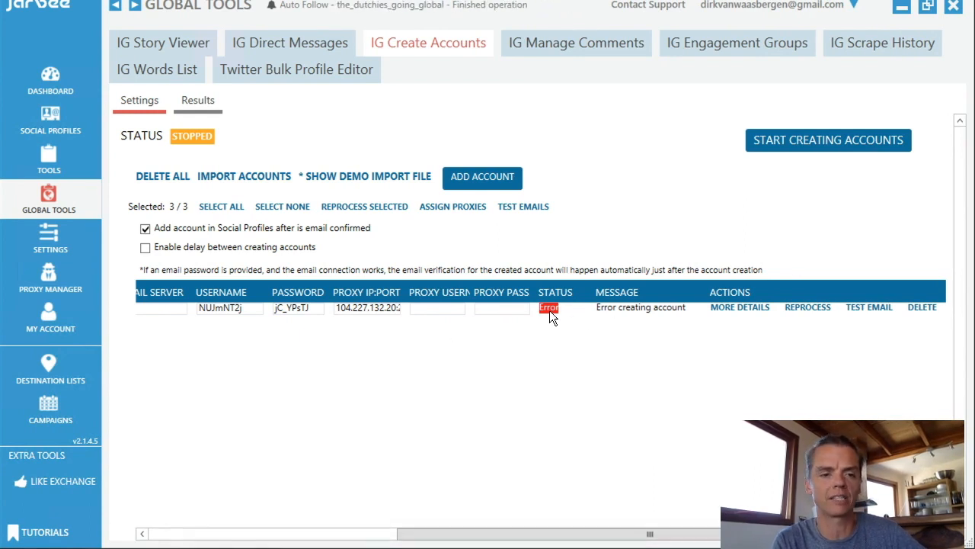
{"action": "left_click", "coordinate": [801, 312]}
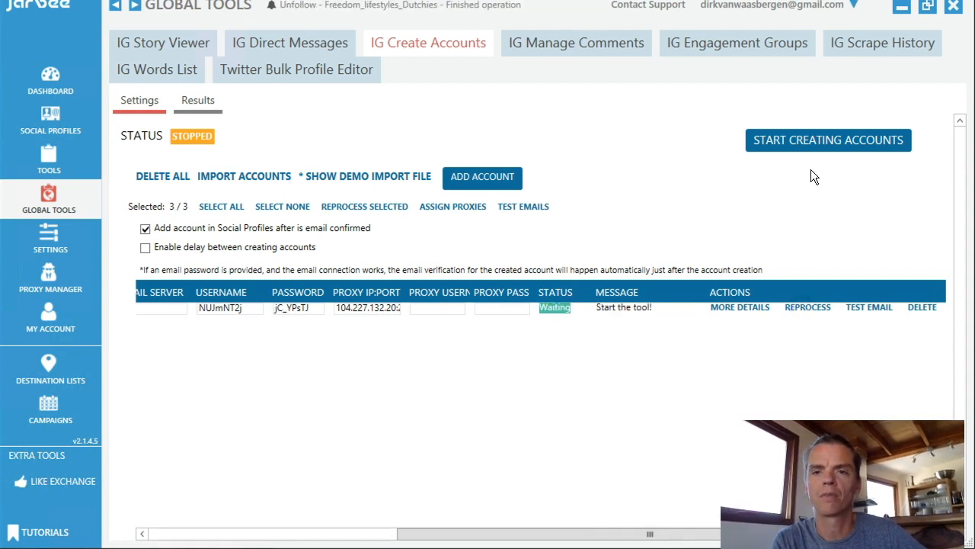
{"action": "left_click", "coordinate": [816, 142]}
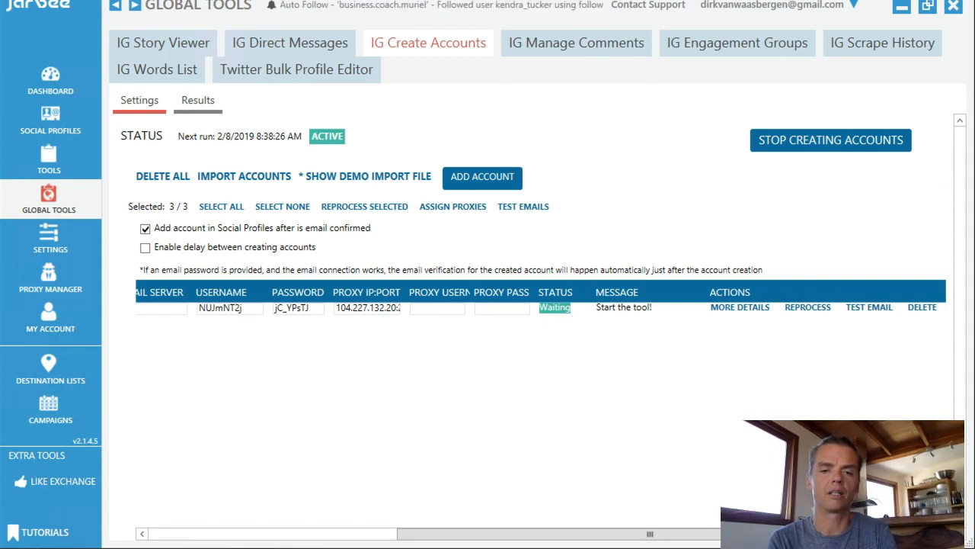
Open the Results list of created accounts.
{"action": "mouse_move", "coordinate": [365, 468]}
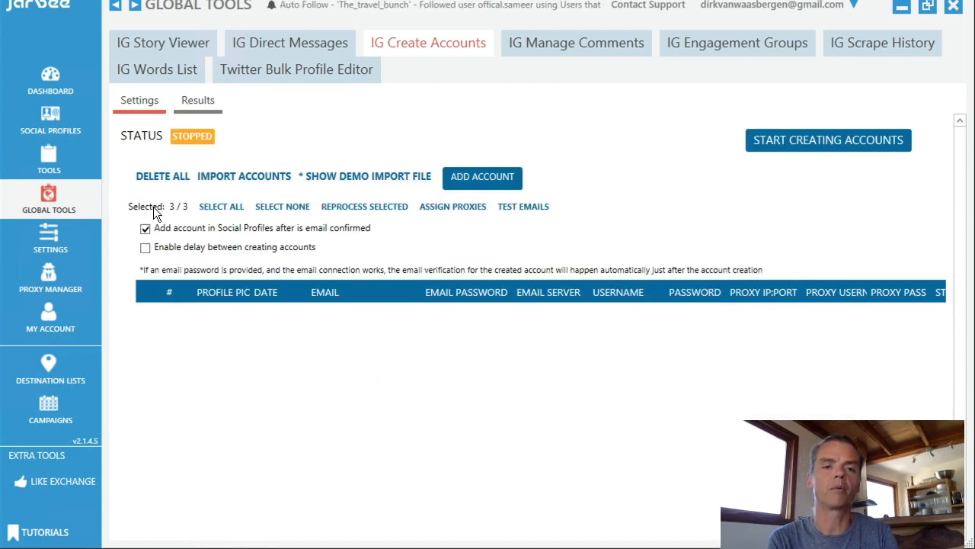
{"action": "left_click", "coordinate": [191, 103]}
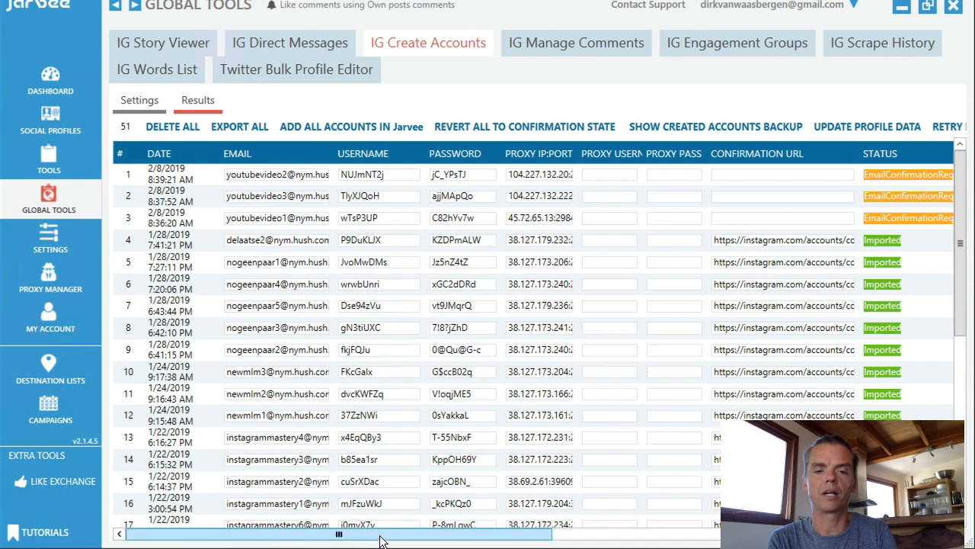
Check Hushmail for new mail and copy the confirmation link from the third account's Instagram welcome email.
{"action": "left_click_drag", "start_coordinate": [379, 541], "coordinate": [677, 536]}
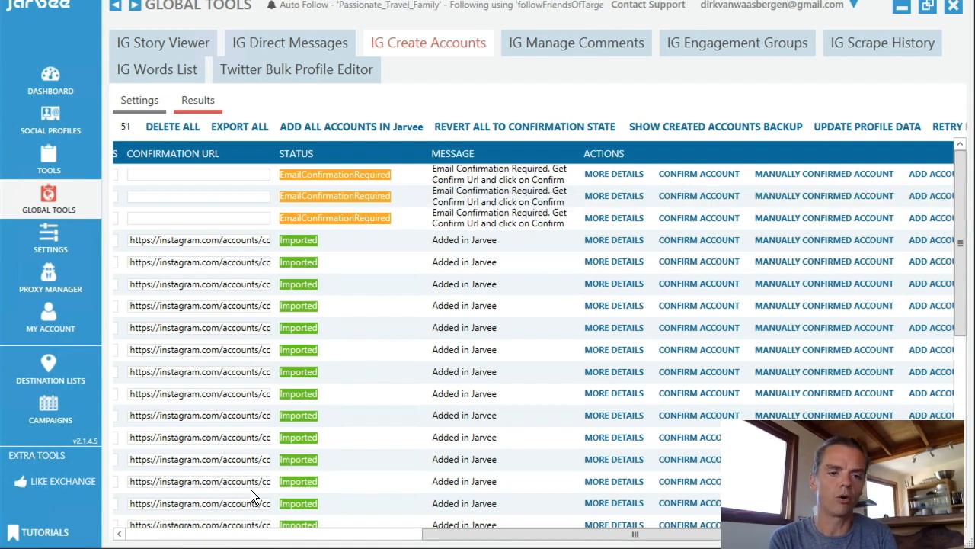
{"action": "left_click", "coordinate": [199, 547]}
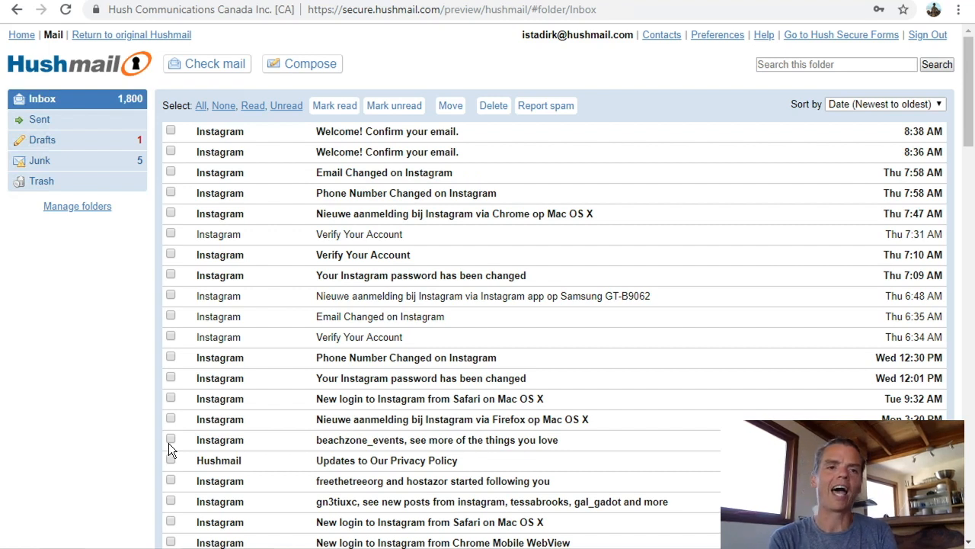
{"action": "left_click", "coordinate": [207, 64]}
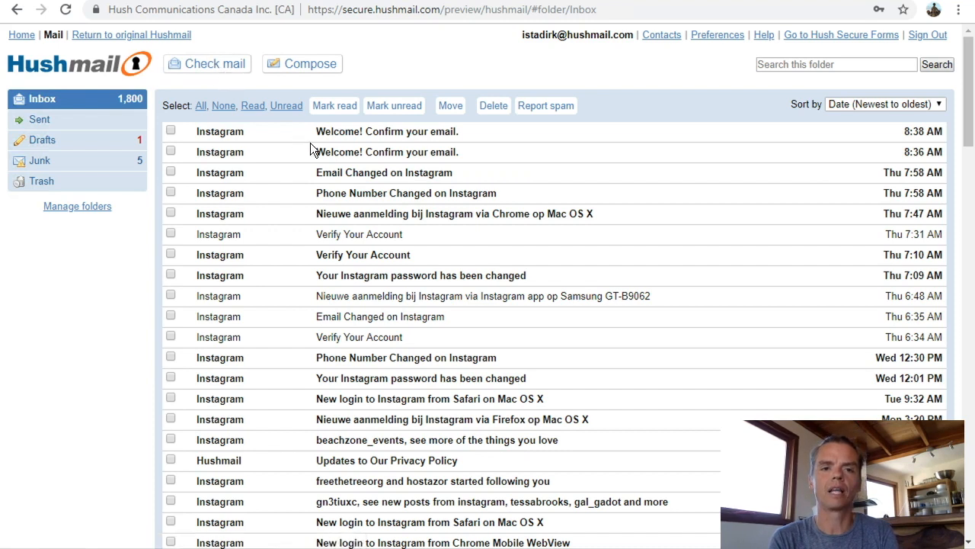
{"action": "left_click", "coordinate": [366, 152]}
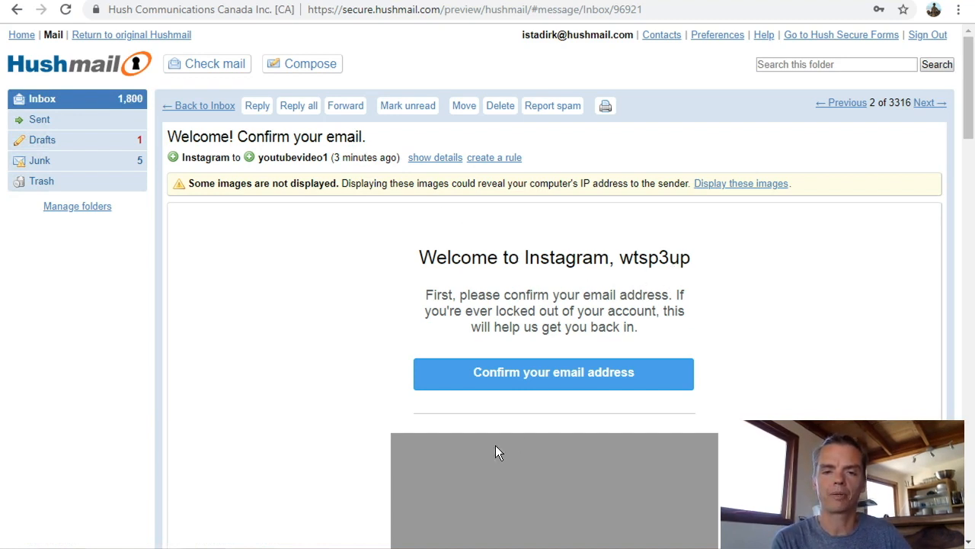
{"action": "right_click", "coordinate": [538, 373]}
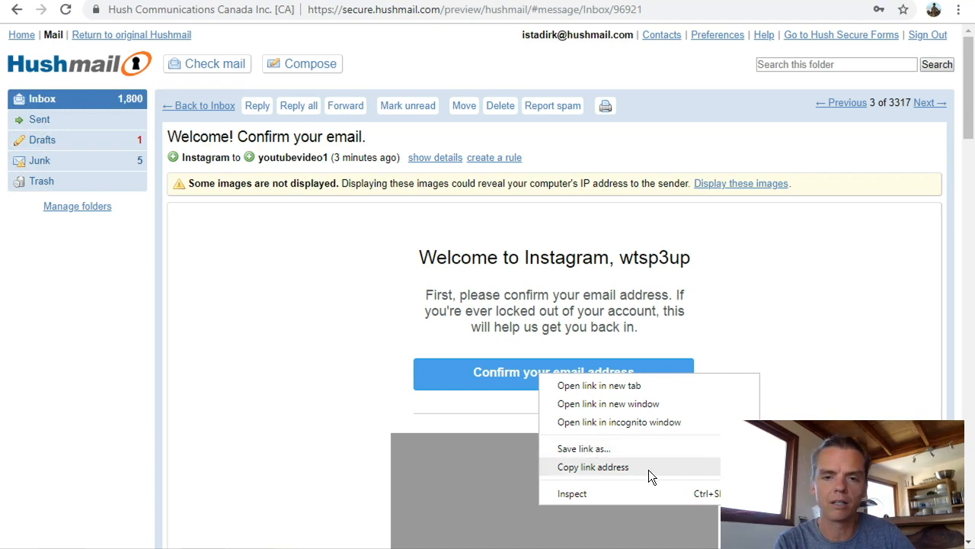
{"action": "left_click", "coordinate": [602, 467]}
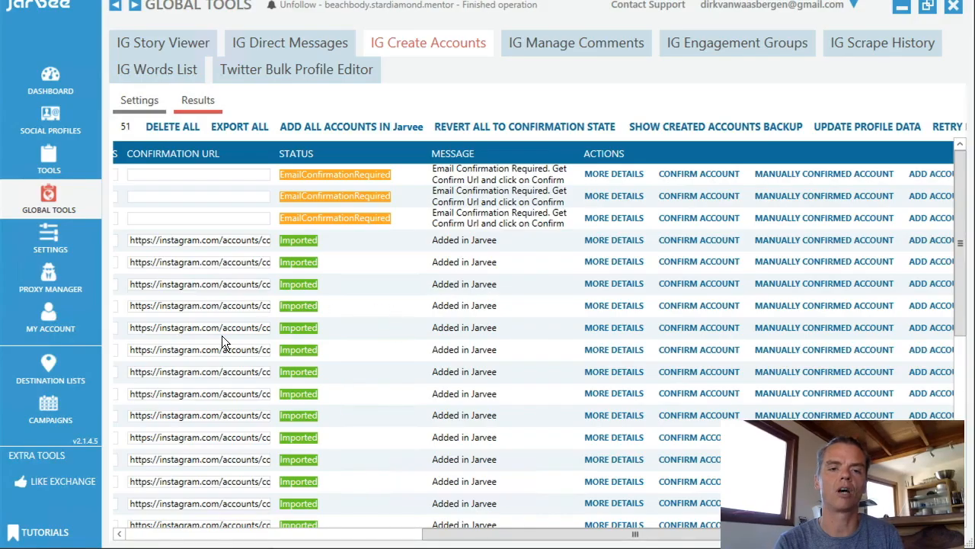
Paste the link into the third account's Confirmation URL field in the Results list and confirm the account.
{"action": "left_click_drag", "start_coordinate": [459, 537], "coordinate": [262, 535]}
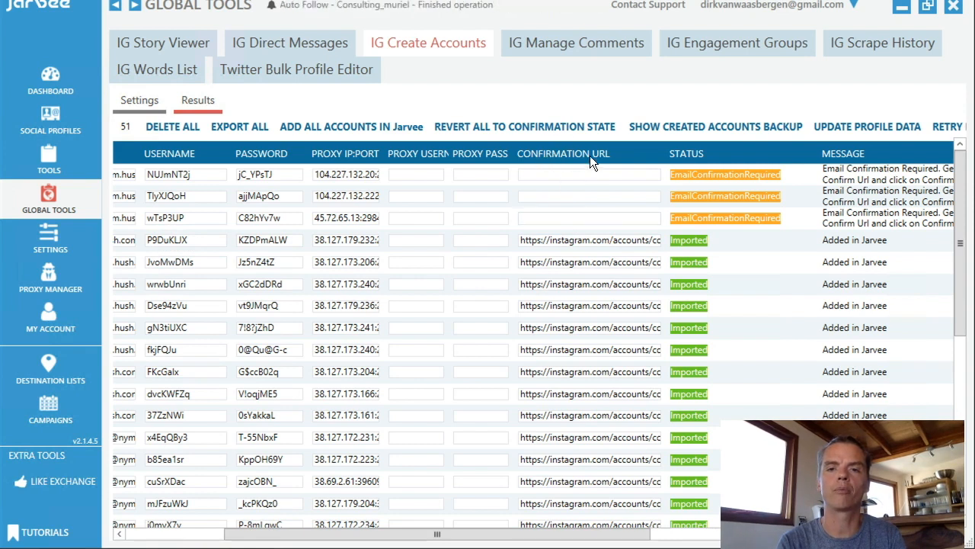
{"action": "left_click", "coordinate": [550, 219]}
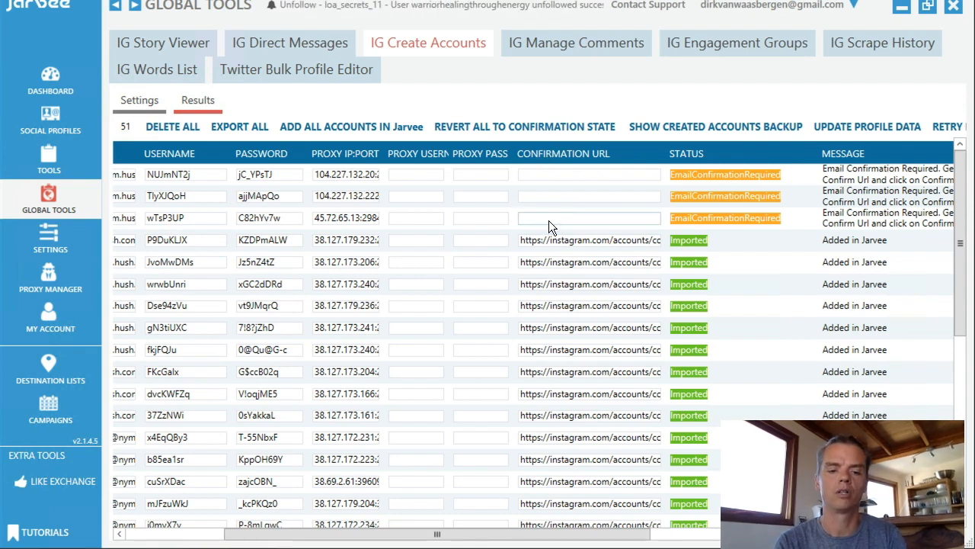
{"action": "key", "text": "ctrl+v"}
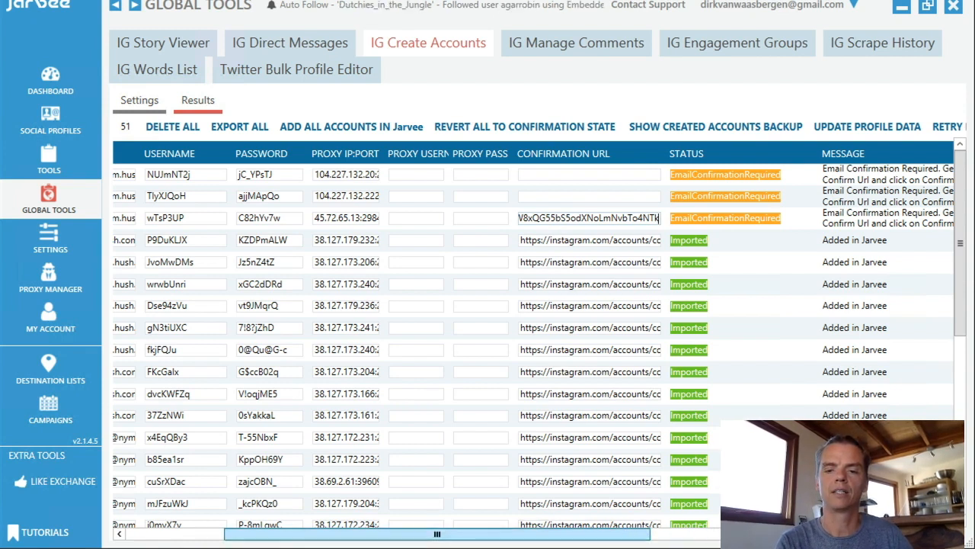
{"action": "left_click_drag", "start_coordinate": [634, 535], "coordinate": [847, 535]}
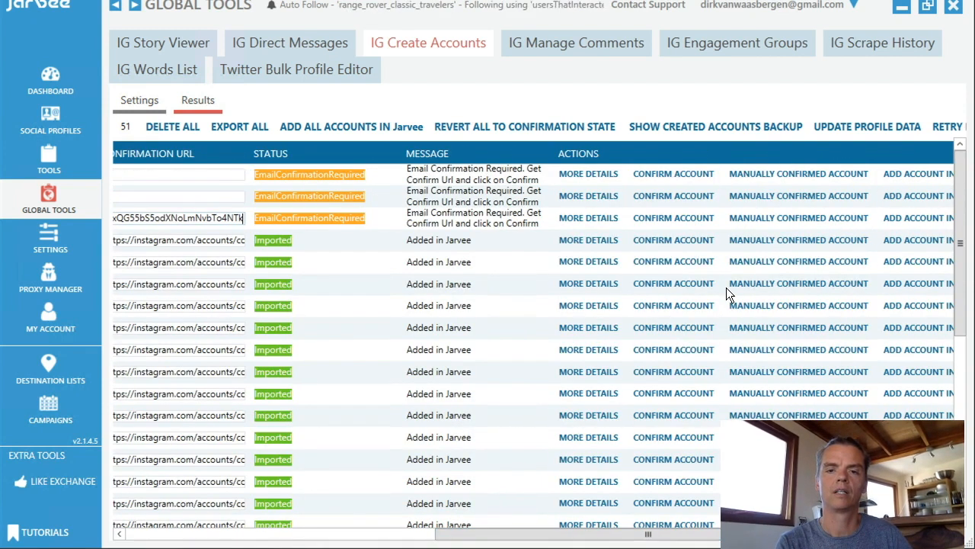
{"action": "left_click", "coordinate": [694, 217]}
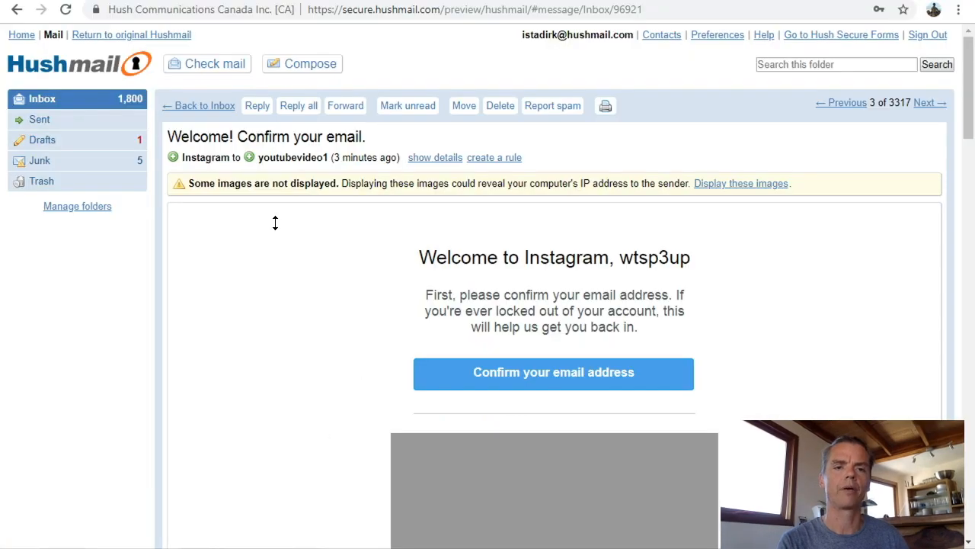
Return to the inbox and copy the confirmation link from the second account's Instagram welcome email.
{"action": "left_click", "coordinate": [61, 103]}
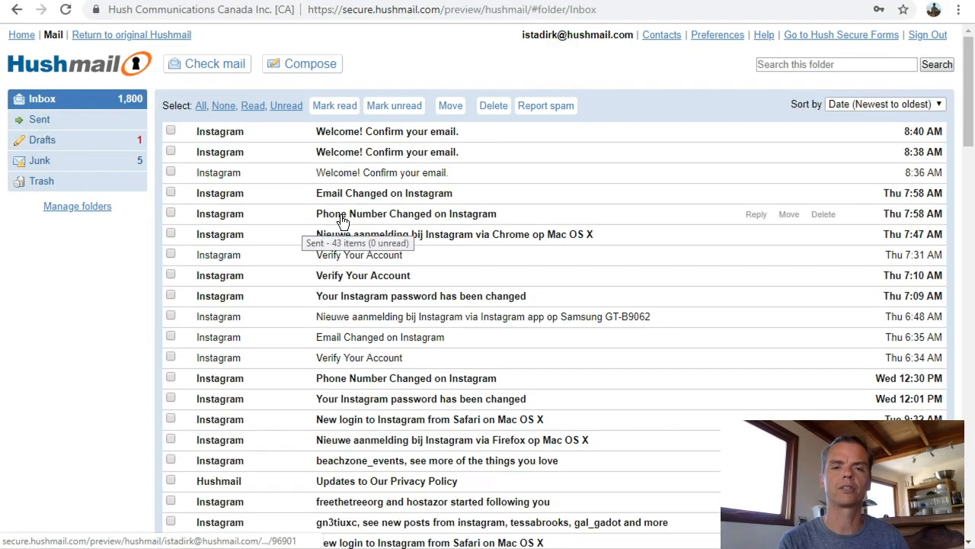
{"action": "left_click", "coordinate": [371, 153]}
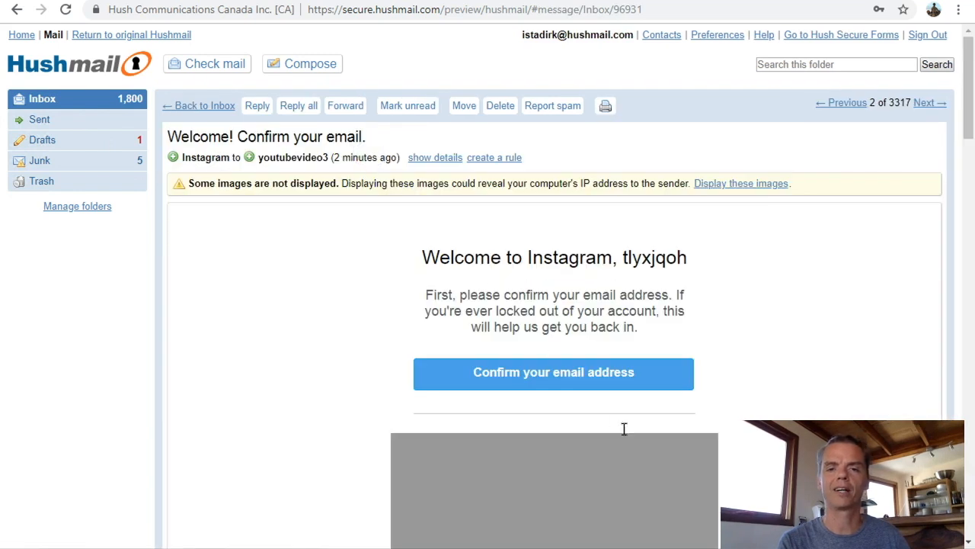
{"action": "right_click", "coordinate": [619, 372]}
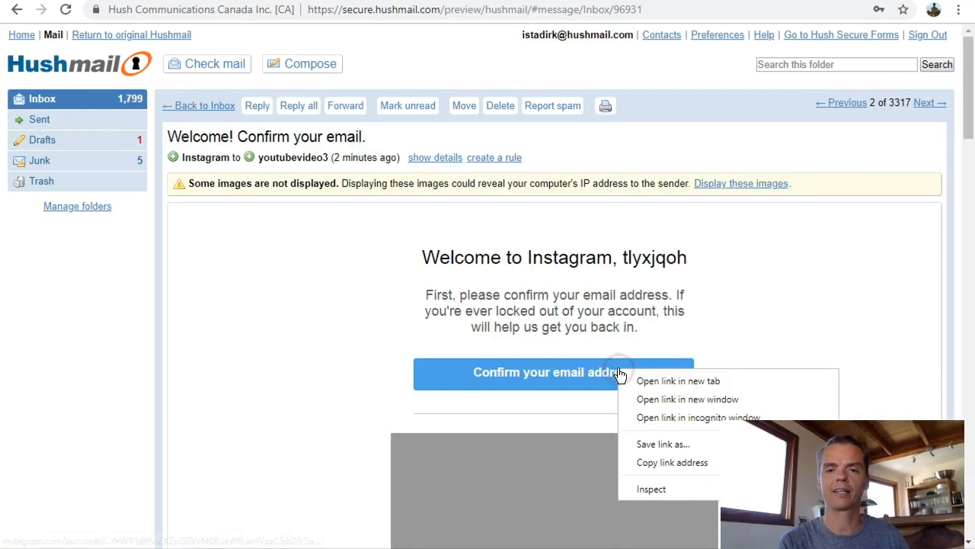
{"action": "left_click", "coordinate": [661, 463]}
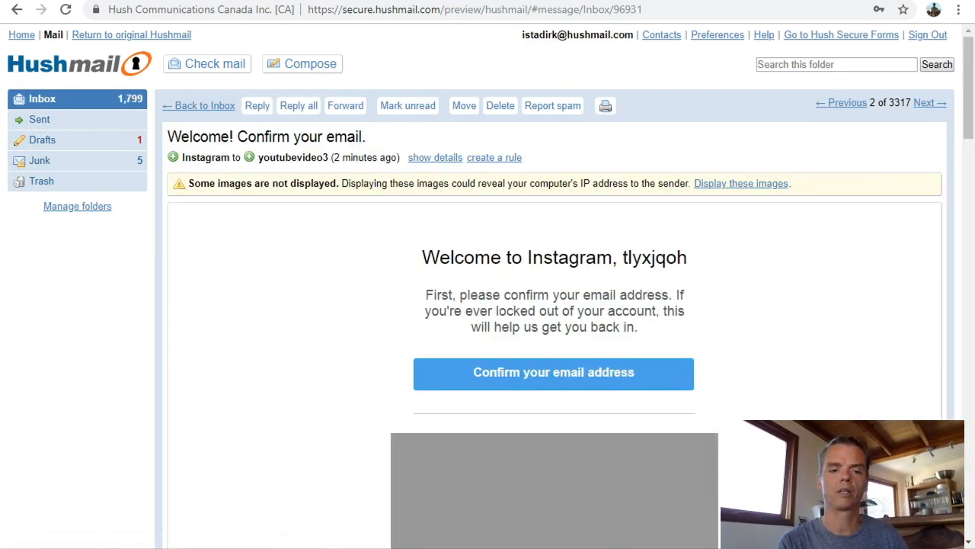
Paste the link into the second account's Confirmation URL field and confirm that account.
{"action": "key", "text": "alt+Tab"}
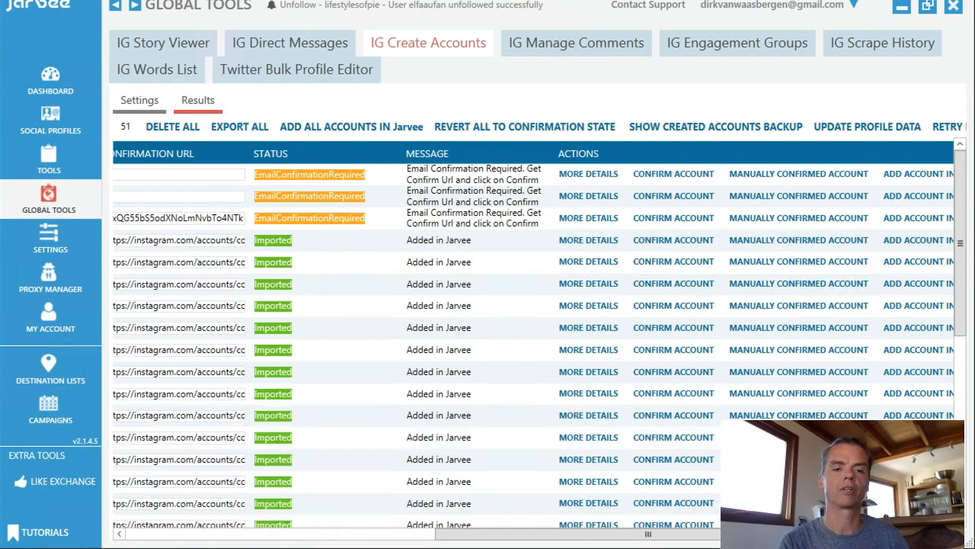
{"action": "key", "text": "alt+Tab"}
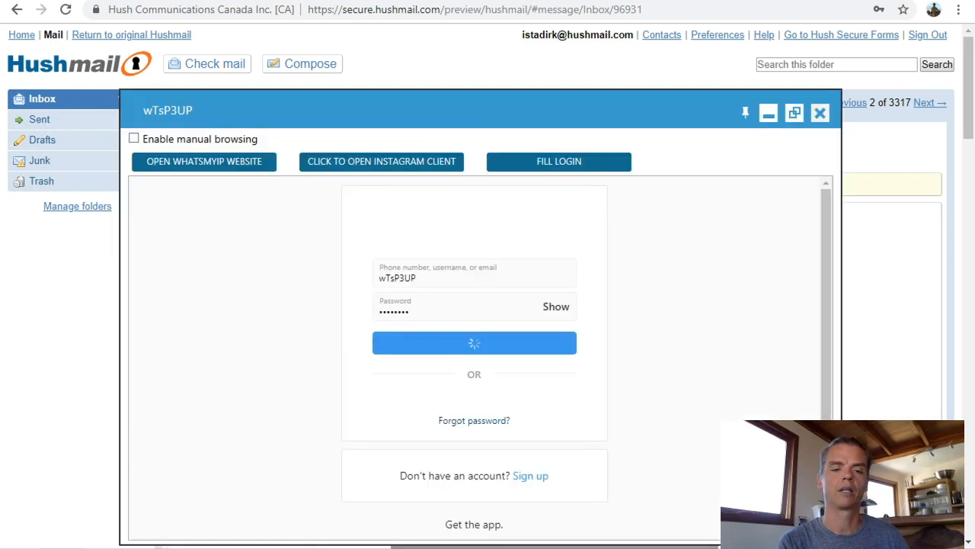
{"action": "key", "text": "alt+Tab"}
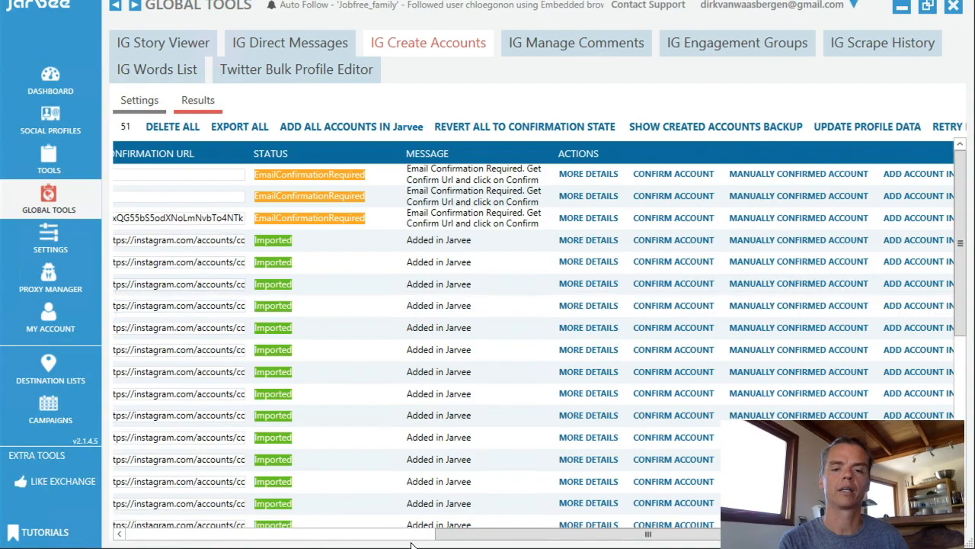
{"action": "left_click", "coordinate": [244, 539]}
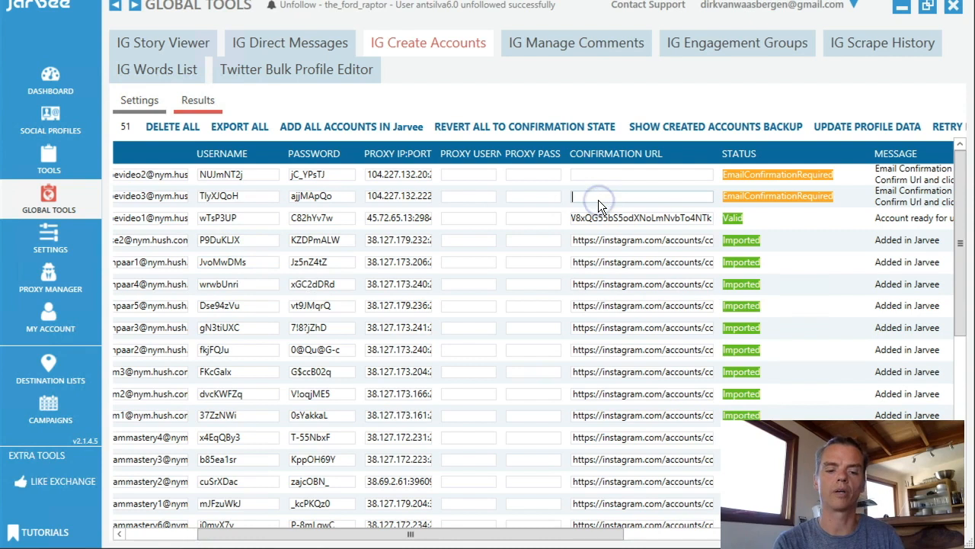
{"action": "key", "text": "ctrl+v"}
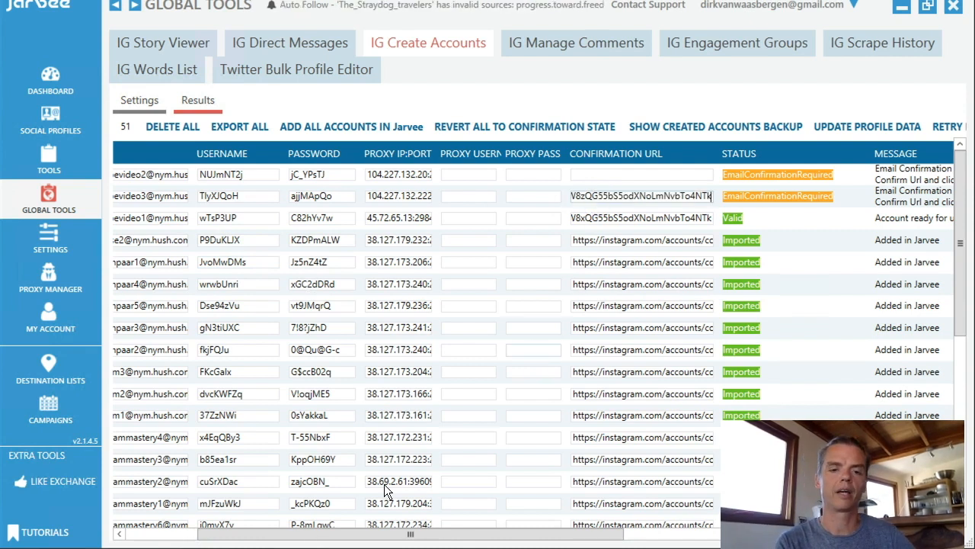
{"action": "left_click_drag", "start_coordinate": [410, 534], "coordinate": [729, 533]}
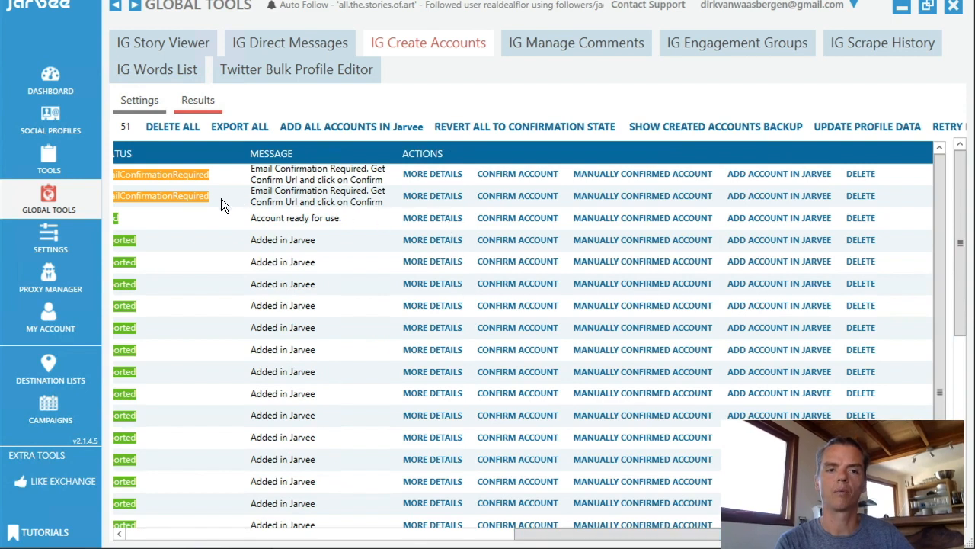
{"action": "left_click", "coordinate": [518, 197]}
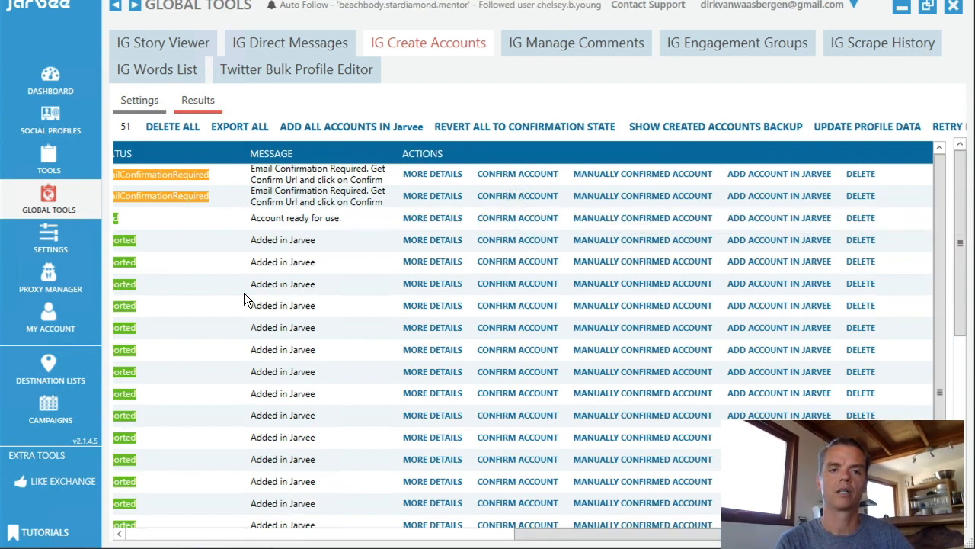
Review the Results list to check the status of the newly confirmed accounts.
{"action": "left_click_drag", "start_coordinate": [531, 536], "coordinate": [402, 534]}
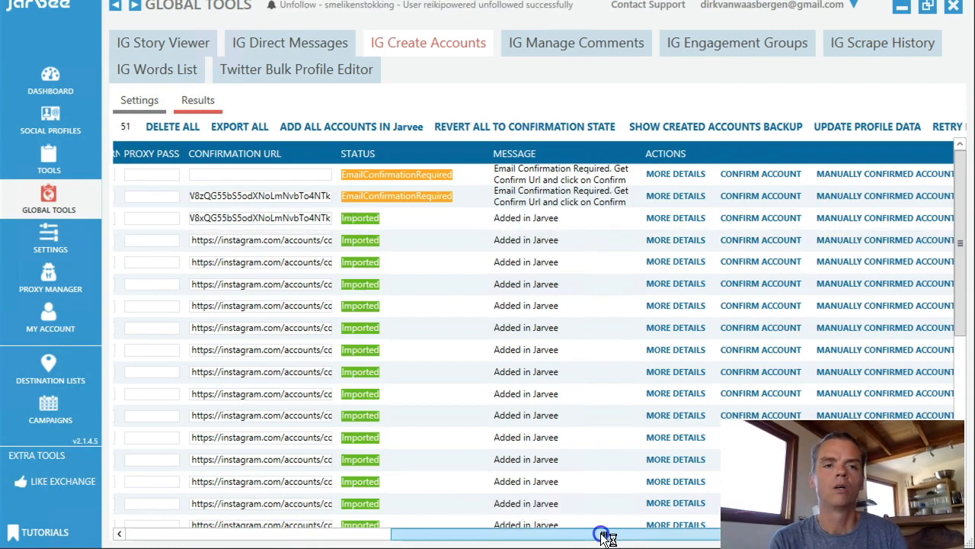
{"action": "left_click_drag", "start_coordinate": [603, 537], "coordinate": [727, 537]}
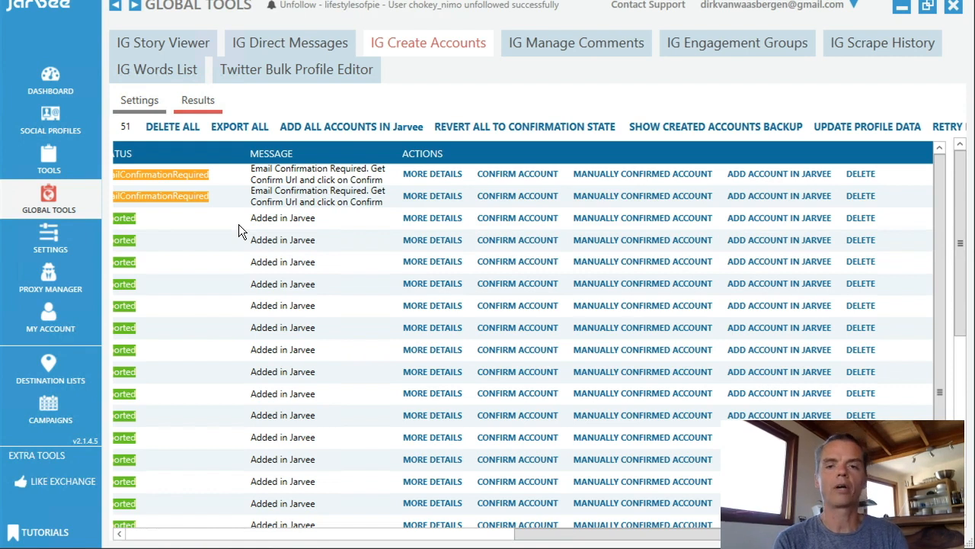
{"action": "left_click", "coordinate": [140, 536]}
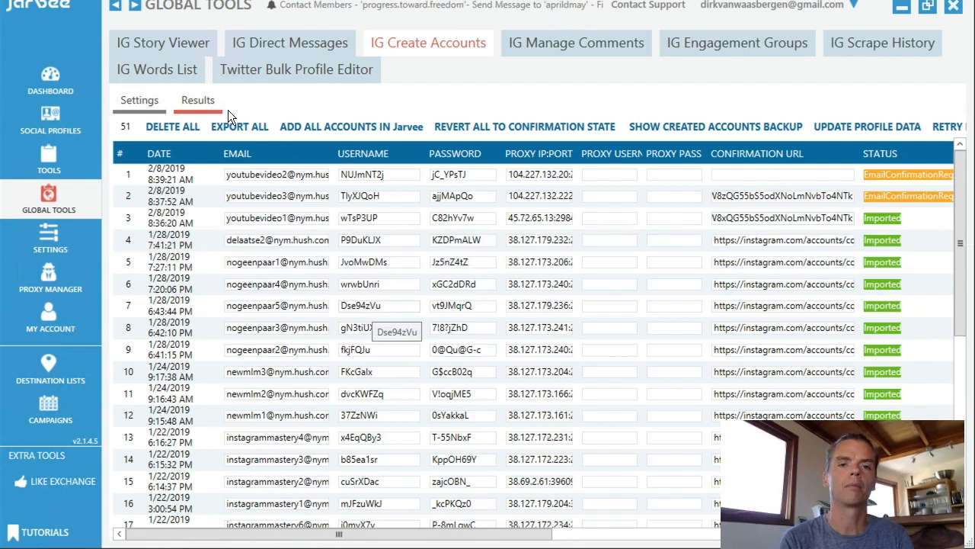
{"action": "left_click", "coordinate": [131, 102]}
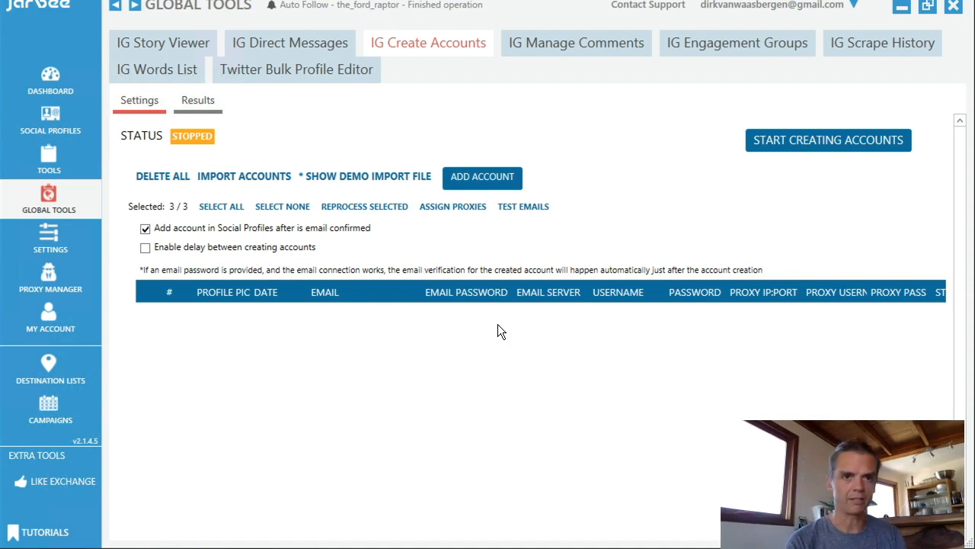
{"action": "left_click", "coordinate": [200, 103]}
{"action": "left_click", "coordinate": [182, 109]}
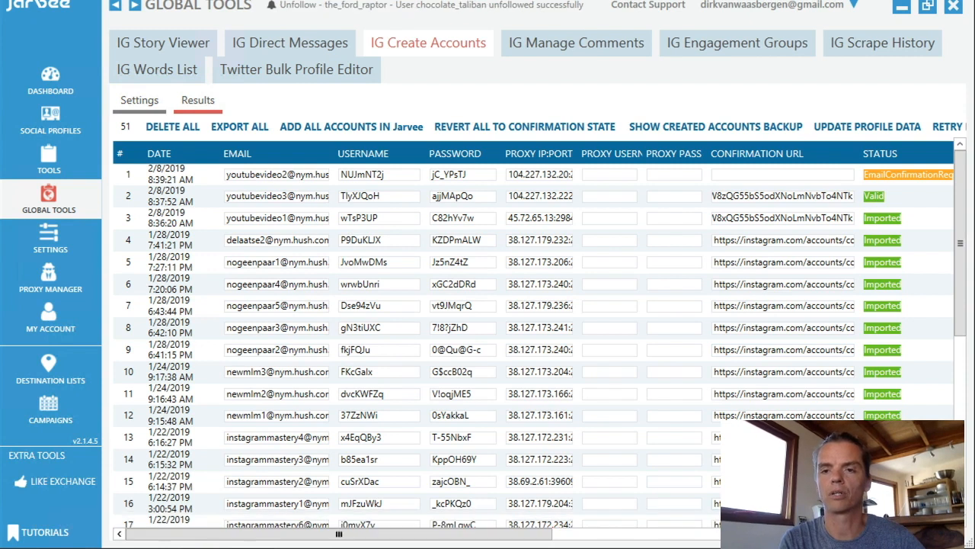
{"action": "left_click_drag", "start_coordinate": [339, 534], "coordinate": [730, 534]}
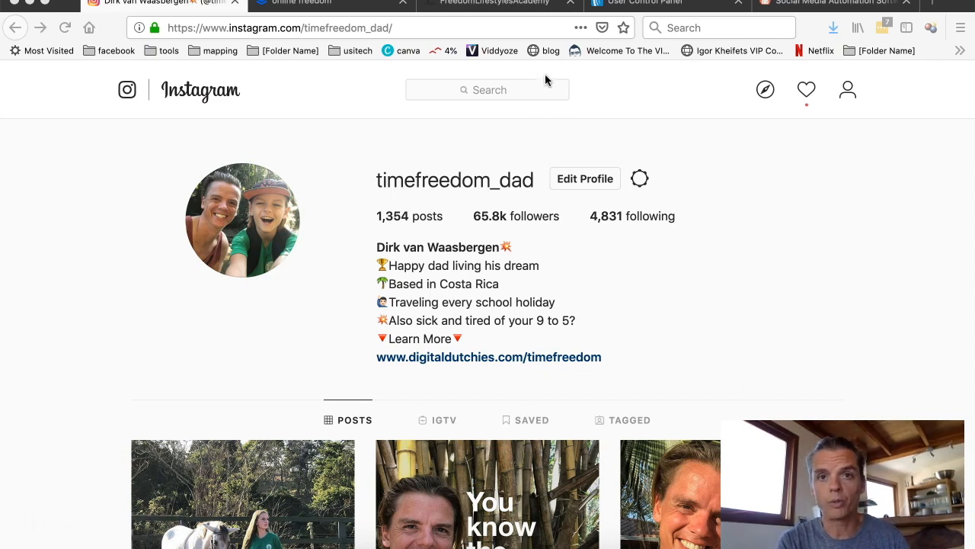
Switch to the Instagram Mastery Course page in the browser and browse its lesson list.
{"action": "left_click", "coordinate": [490, 6]}
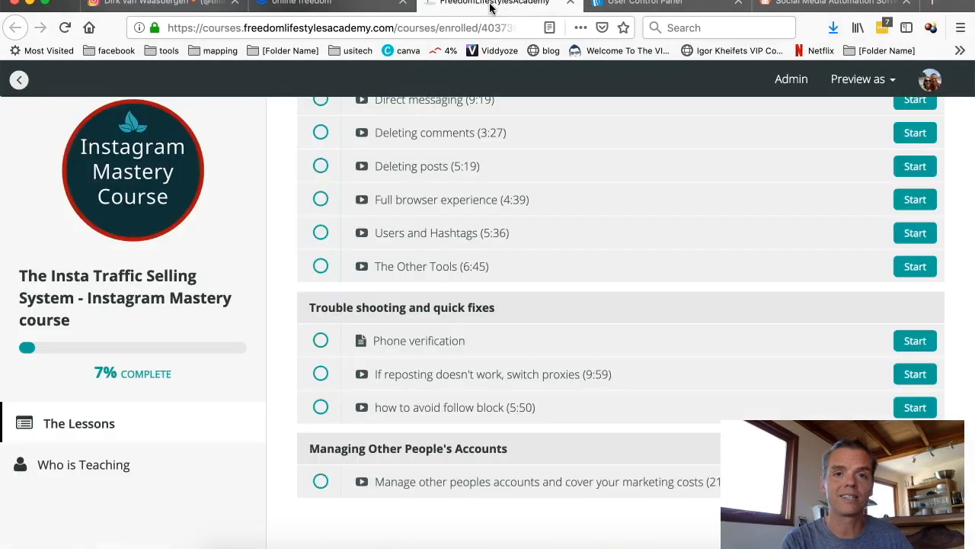
{"action": "scroll", "coordinate": [368, 242], "scroll_direction": "up", "scroll_amount": 3}
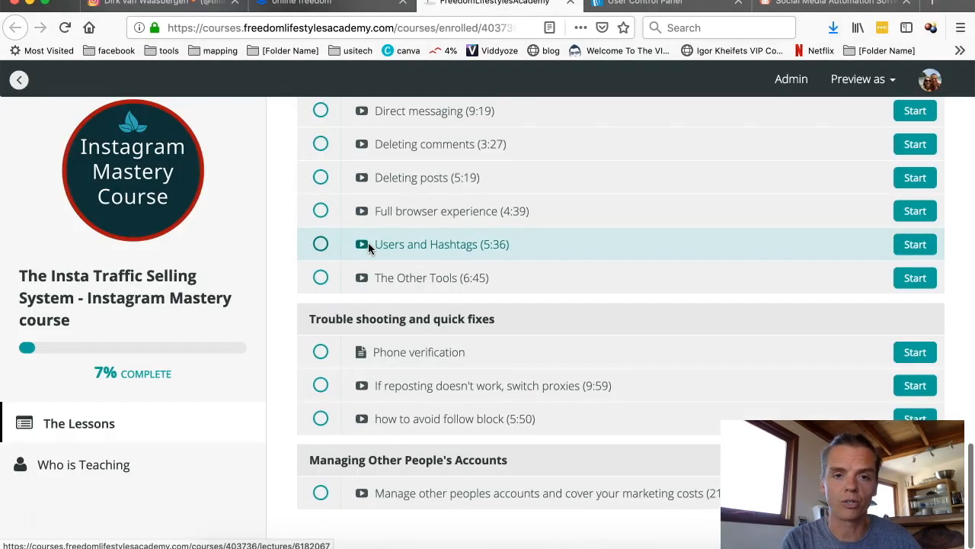
{"action": "scroll", "coordinate": [364, 277], "scroll_direction": "up", "scroll_amount": 10}
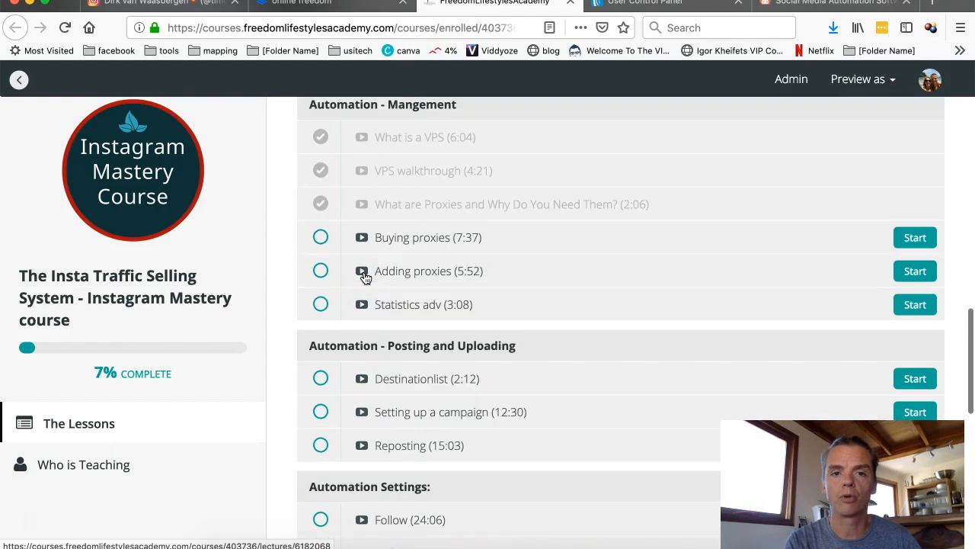
{"action": "scroll", "coordinate": [364, 335], "scroll_direction": "up", "scroll_amount": 10}
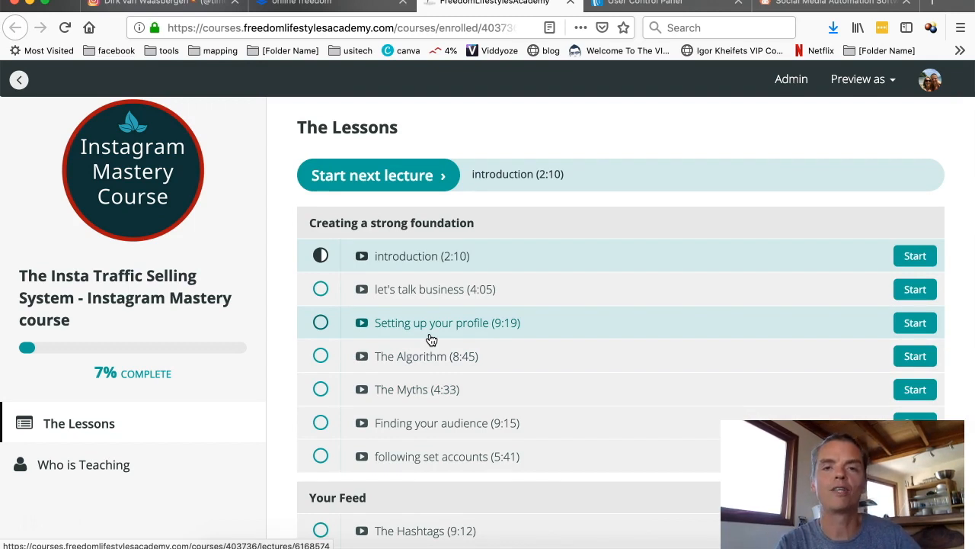
{"action": "scroll", "coordinate": [430, 339], "scroll_direction": "down", "scroll_amount": 10}
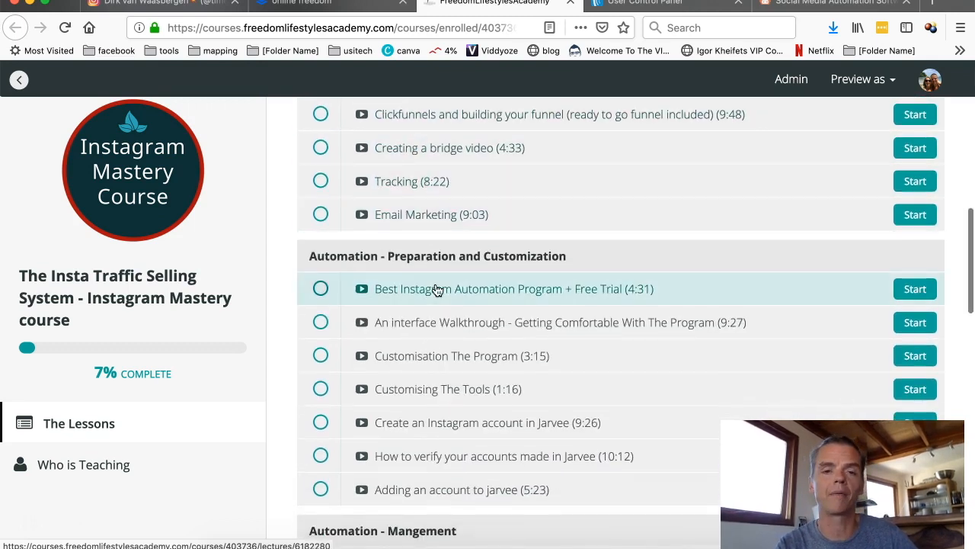
{"action": "scroll", "coordinate": [429, 340], "scroll_direction": "down", "scroll_amount": 5}
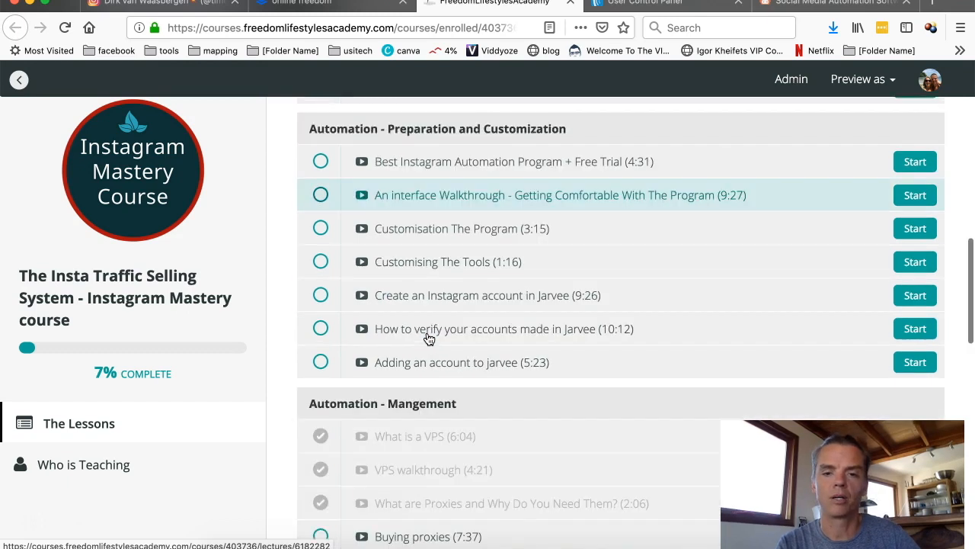
{"action": "scroll", "coordinate": [429, 339], "scroll_direction": "down", "scroll_amount": 15}
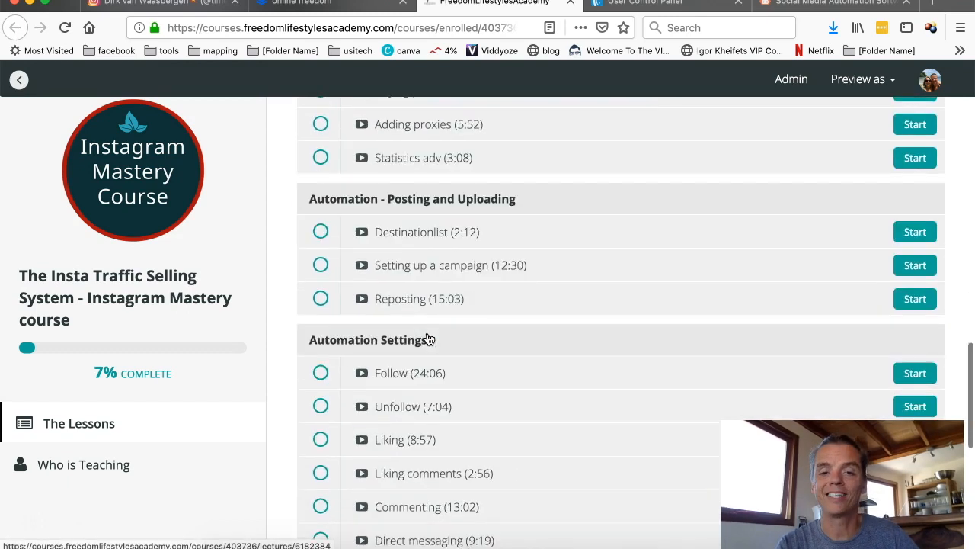